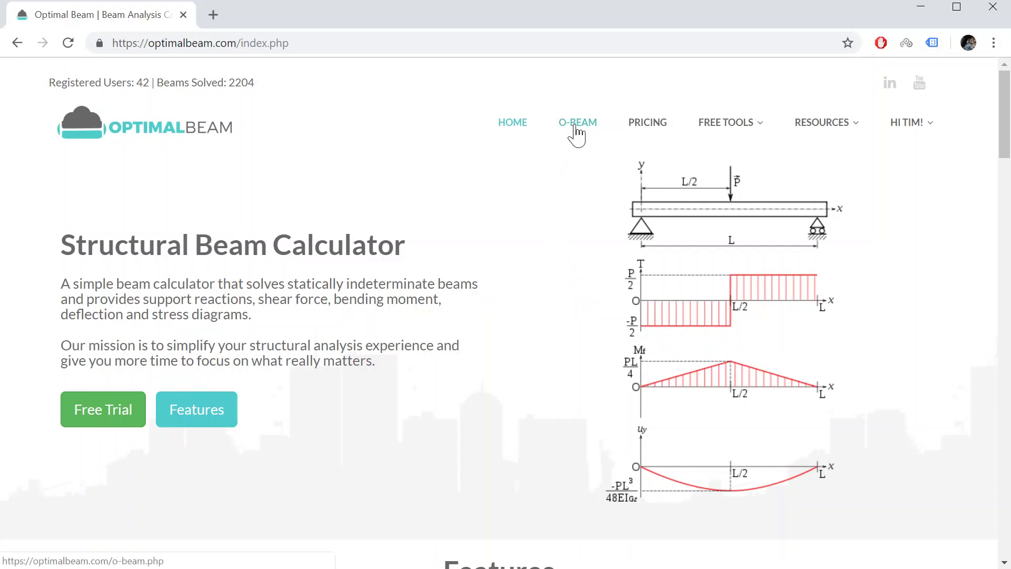
# - Open the beam analysis editor and keep the model units set to Metric
pyautogui.click(575, 127)
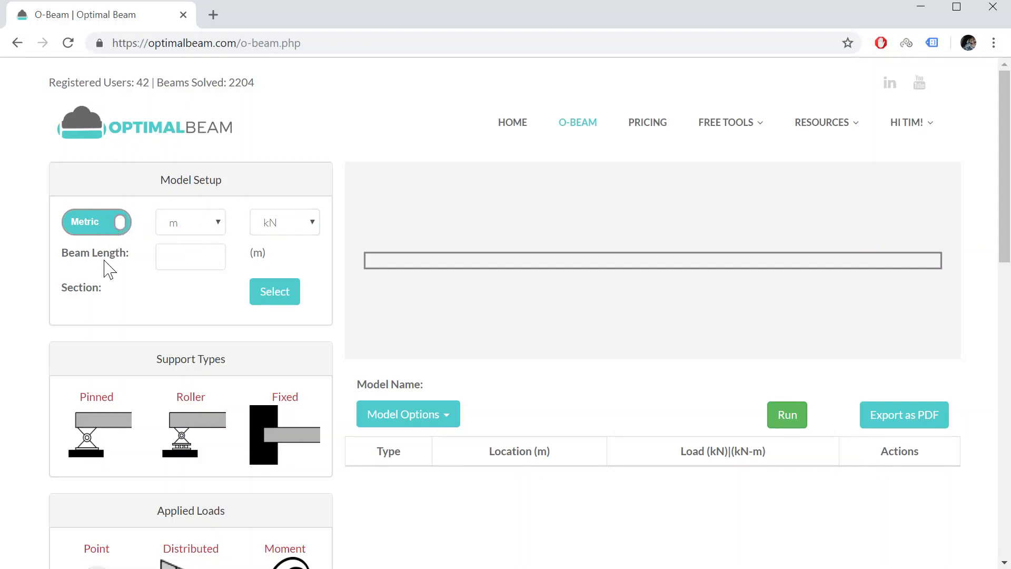
pyautogui.click(81, 226)
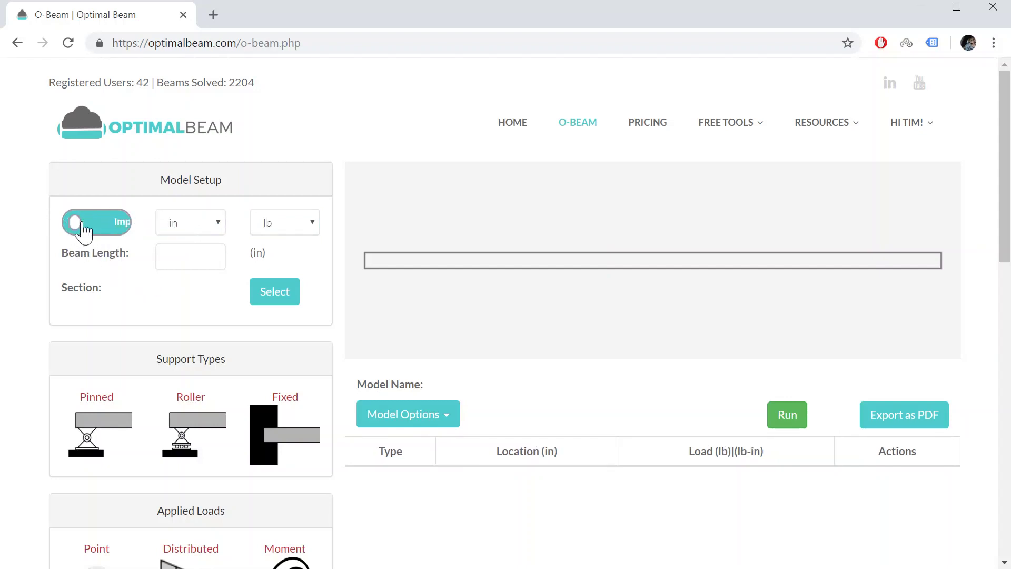
pyautogui.click(112, 227)
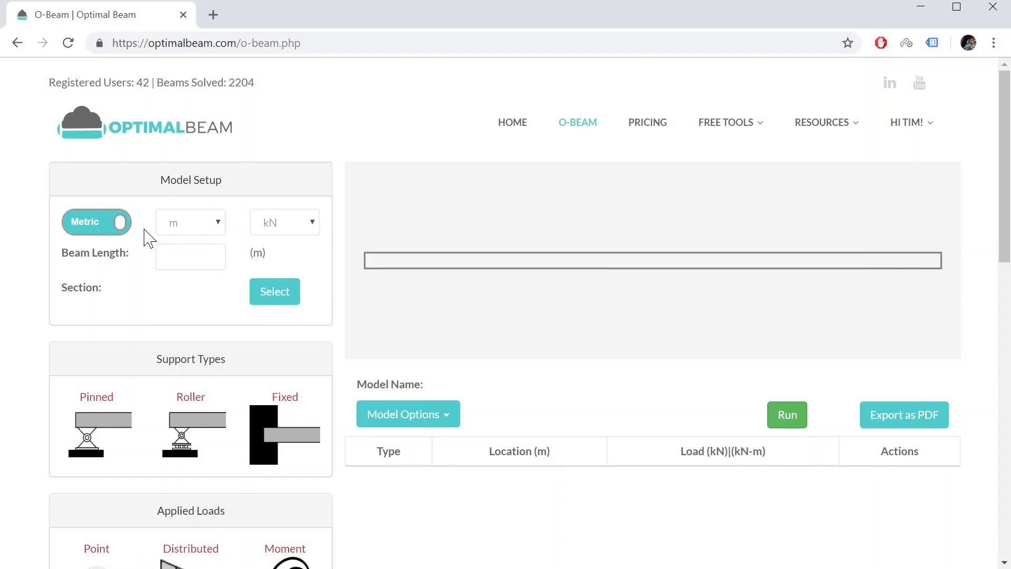
pyautogui.click(211, 234)
pyautogui.click(304, 227)
pyautogui.click(303, 230)
# - Enter a beam length of 3 m
pyautogui.press('Tab')
pyautogui.write('3')
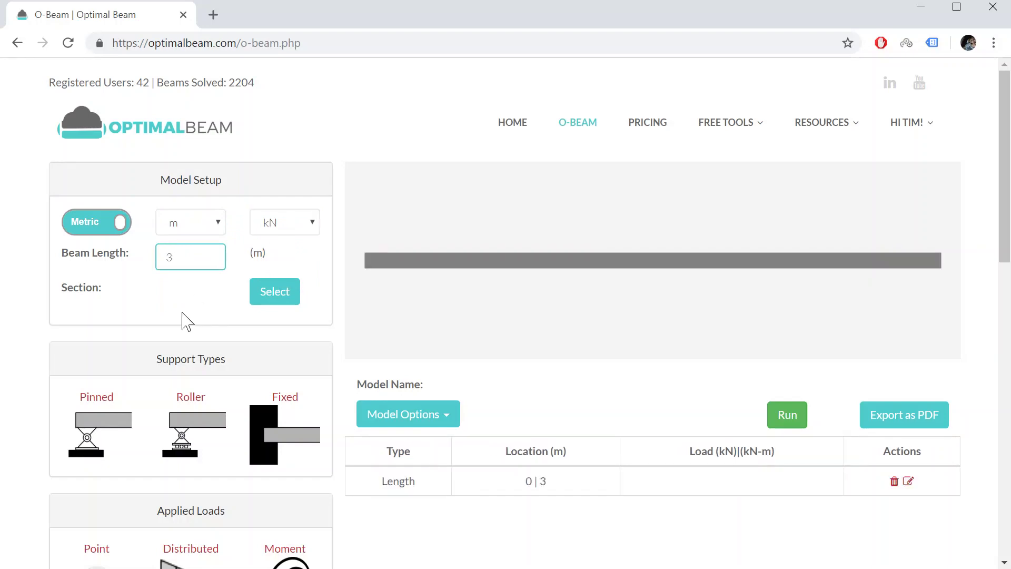
pyautogui.click(37, 350)
# - Add a pinned support at 0 m
pyautogui.scroll(-1, 37, 350)
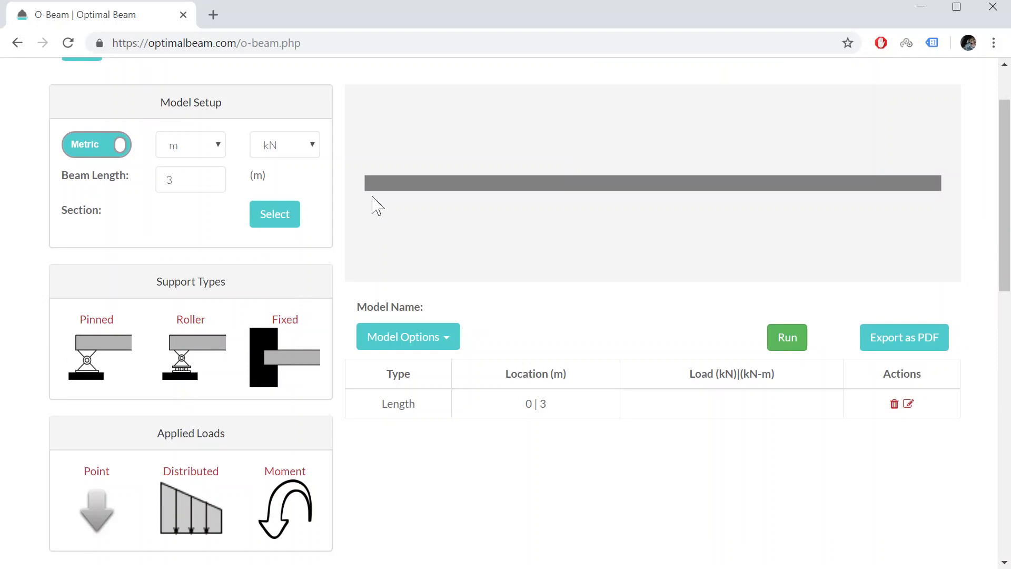
pyautogui.click(96, 349)
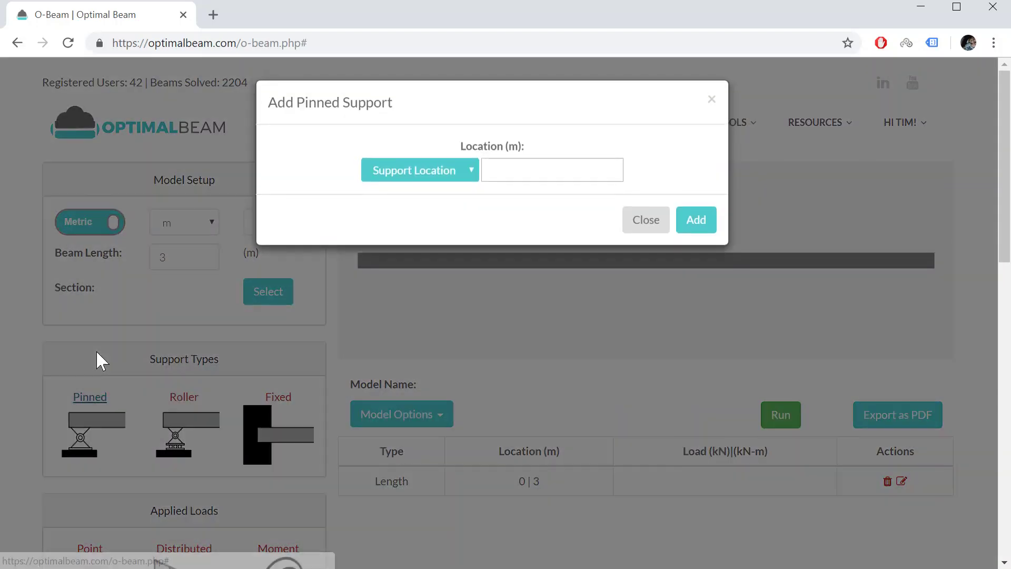
pyautogui.write('0')
pyautogui.press('Return')
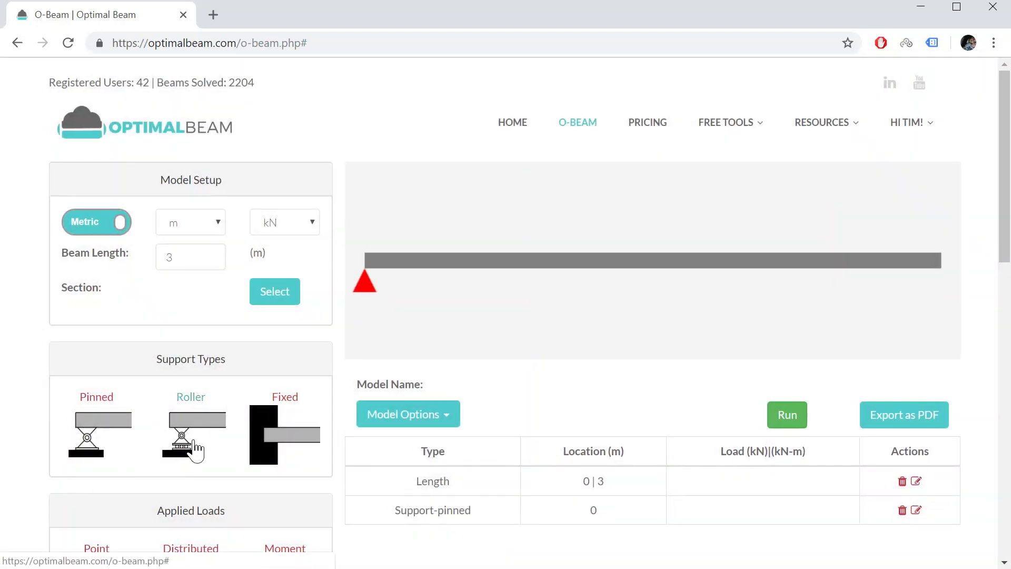
# - Add a roller support at 2 m
pyautogui.click(196, 450)
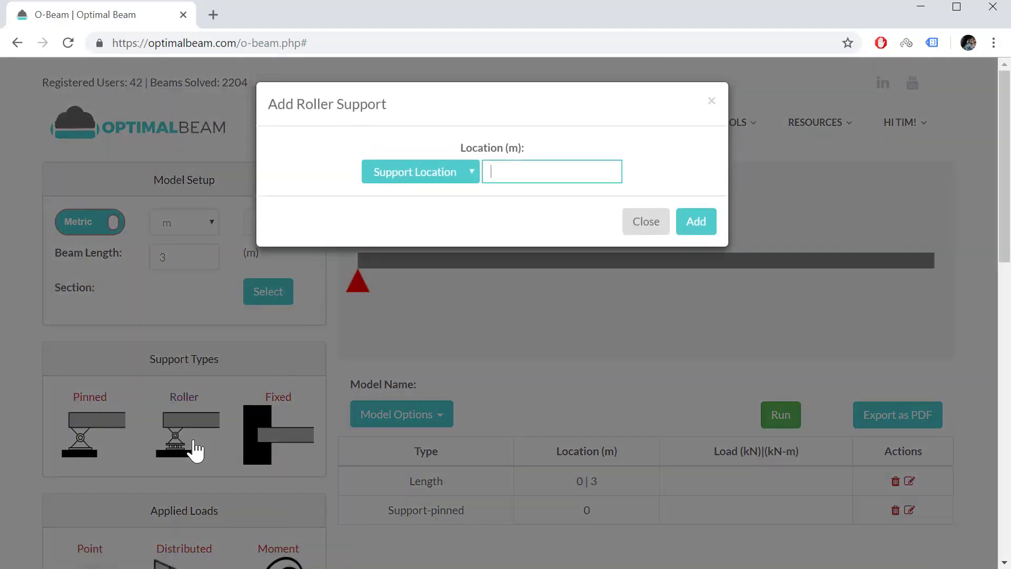
pyautogui.write('2')
pyautogui.press('Return')
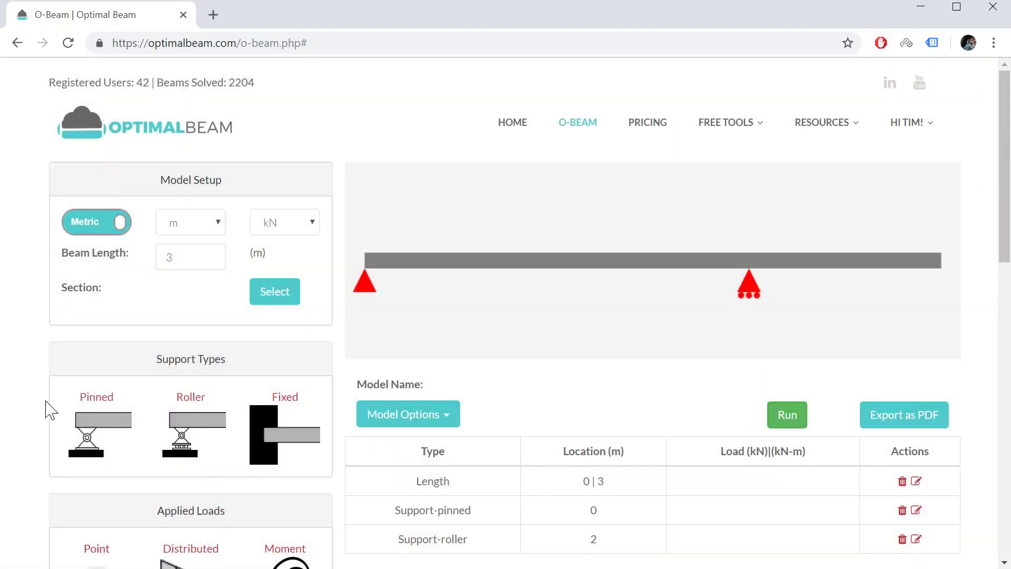
pyautogui.scroll(-2, 49, 411)
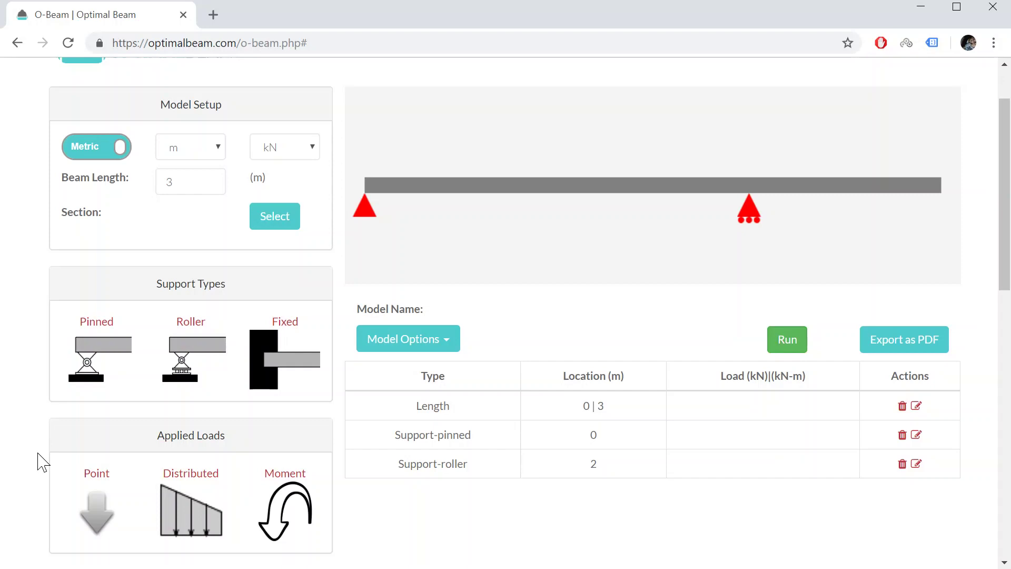
# - Add a distributed load from 0 to 3 m with 5 kN/m at both ends
pyautogui.click(179, 496)
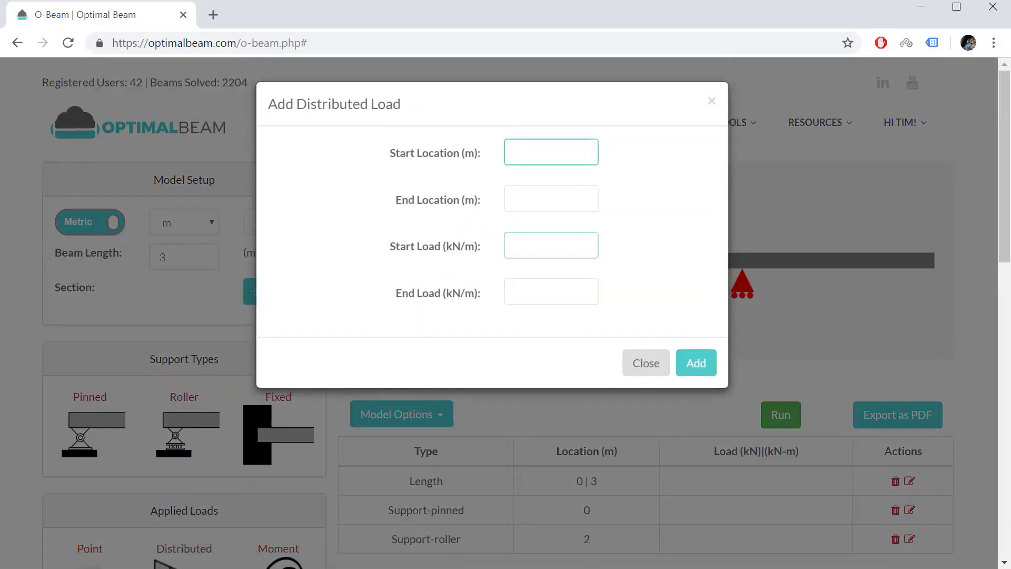
pyautogui.write('0')
pyautogui.click(551, 199)
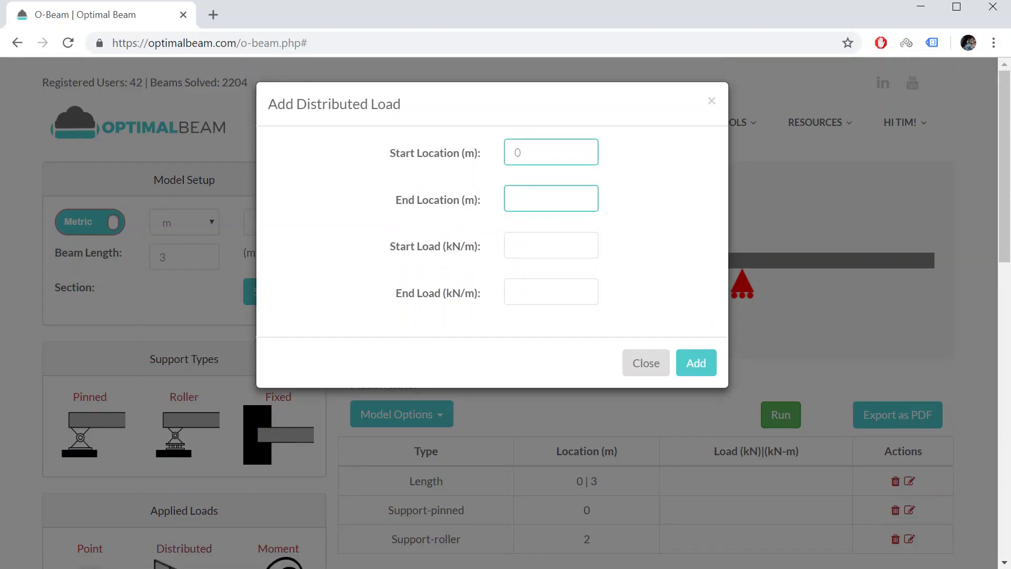
pyautogui.write('3')
pyautogui.click(551, 246)
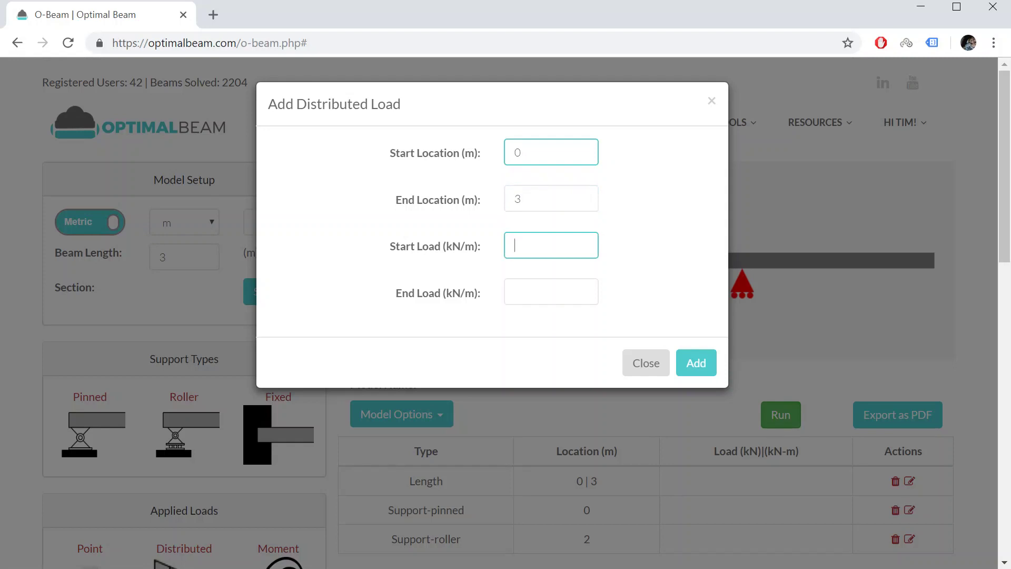
pyautogui.write('5')
pyautogui.click(551, 291)
pyautogui.write('5')
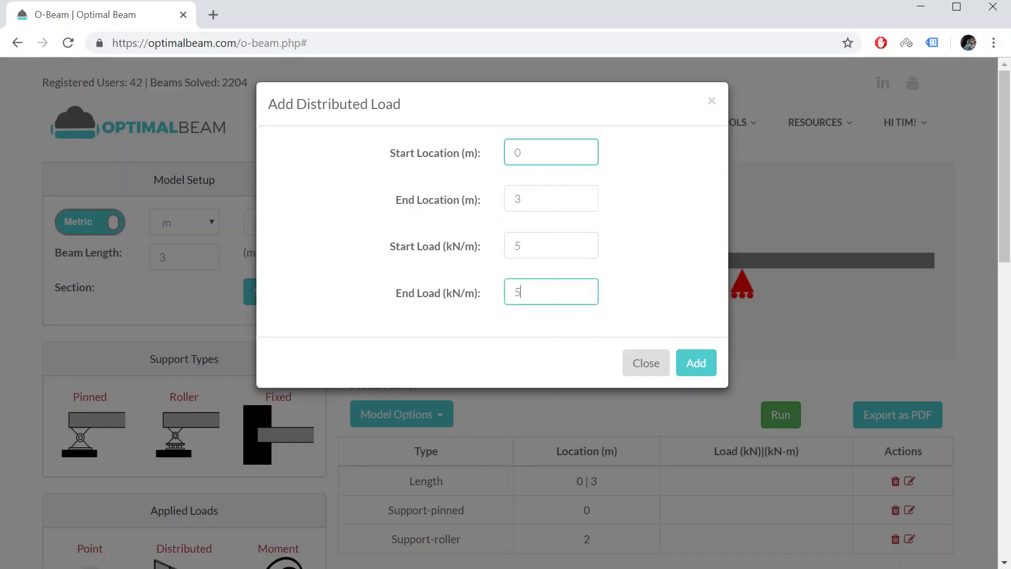
pyautogui.click(697, 368)
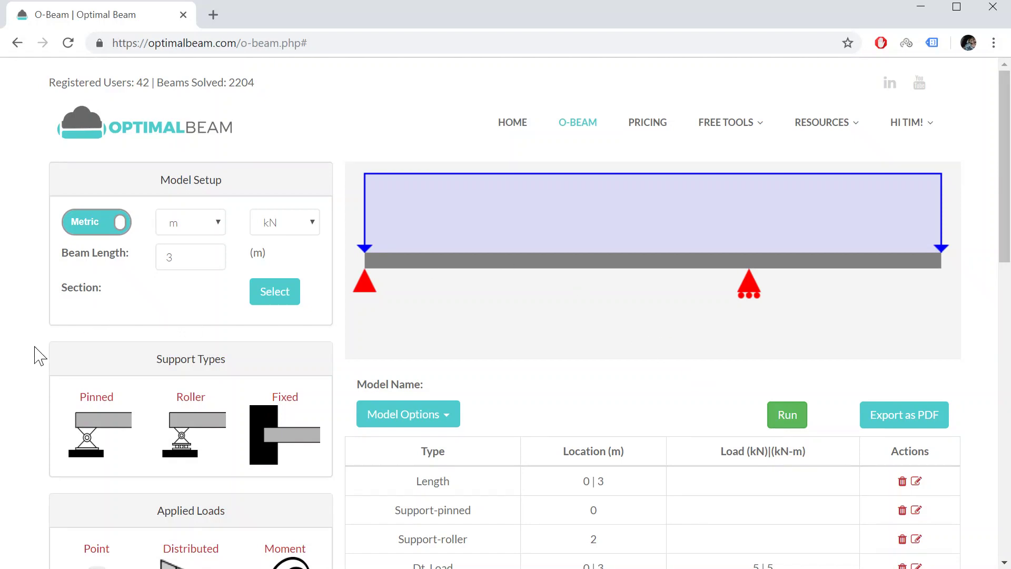
# - Add a 10 kN point load at 2.5 m
pyautogui.scroll(-2, 37, 353)
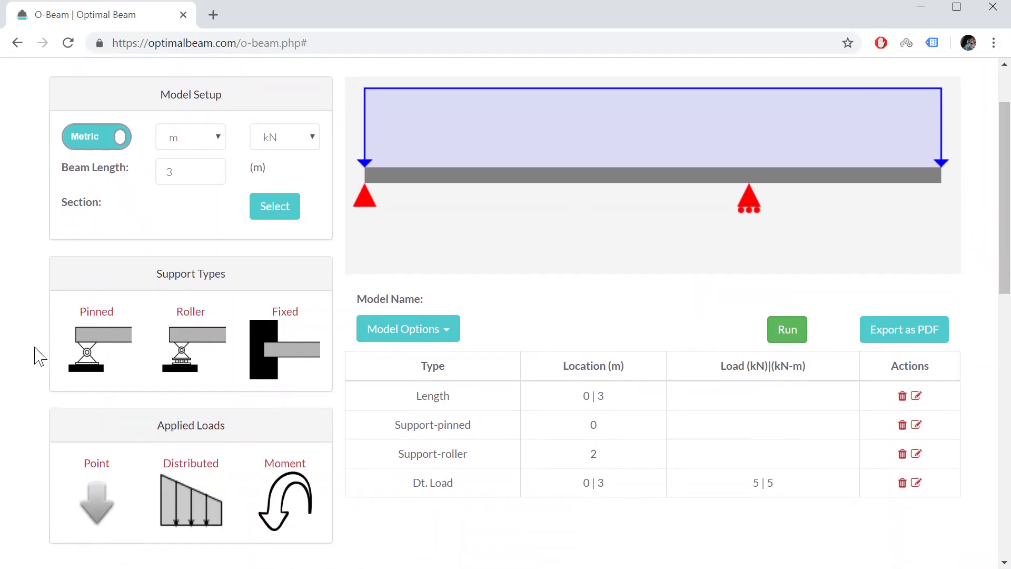
pyautogui.click(96, 495)
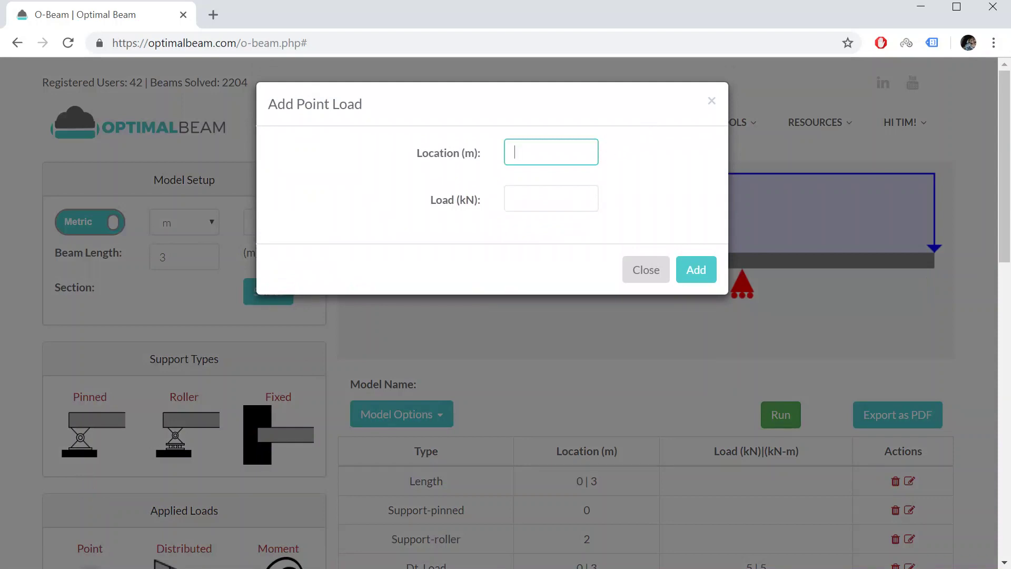
pyautogui.write('2.5')
pyautogui.press('Tab')
pyautogui.write('10')
pyautogui.press('Return')
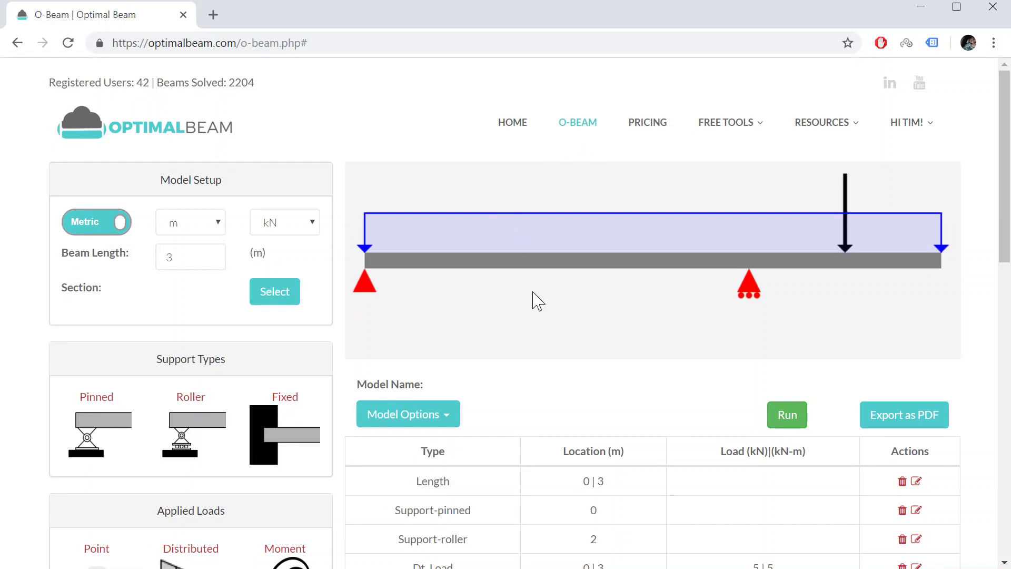
pyautogui.scroll(-1, 579, 389)
pyautogui.scroll(-2, 579, 390)
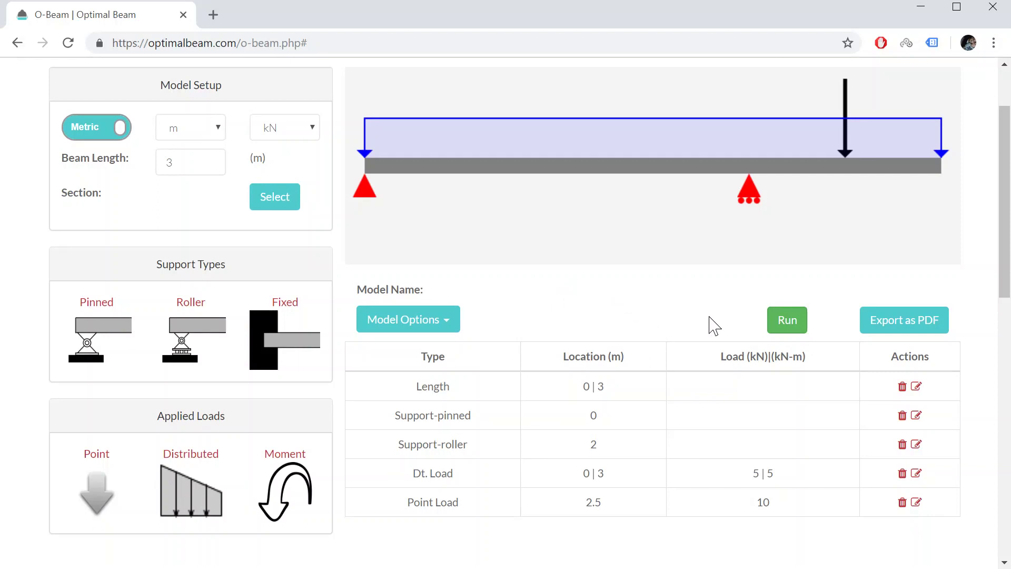
# - Run the analysis, giving reactions of -1.25 kN at 0 m and -23.75 kN at 2 m
pyautogui.click(798, 330)
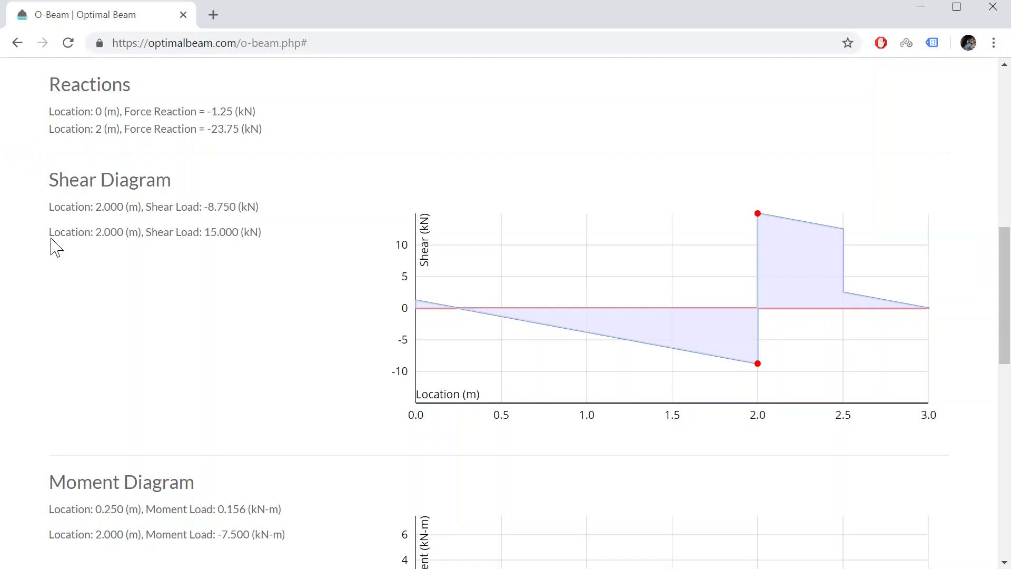
pyautogui.scroll(-4, 44, 305)
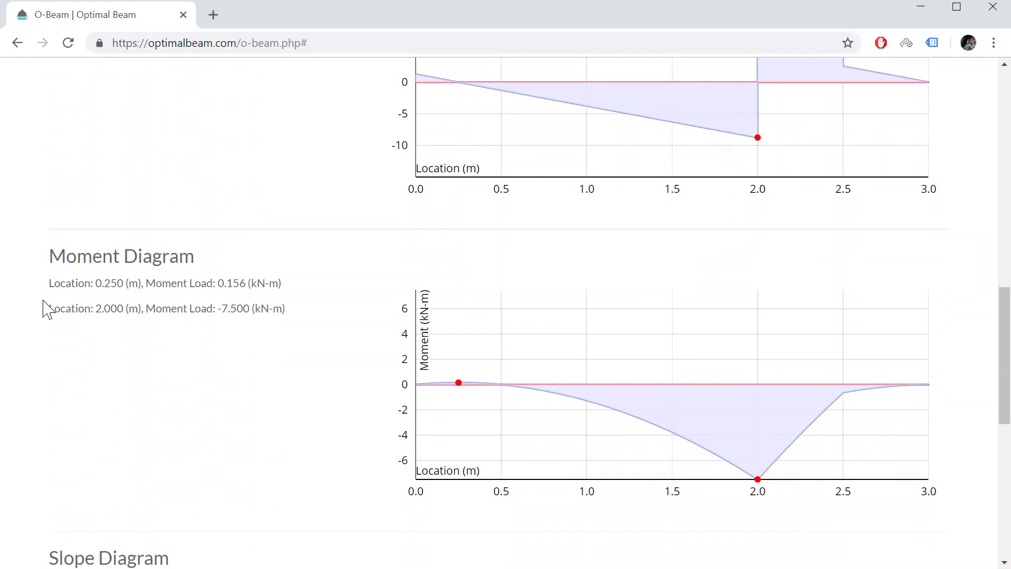
pyautogui.scroll(4, 44, 309)
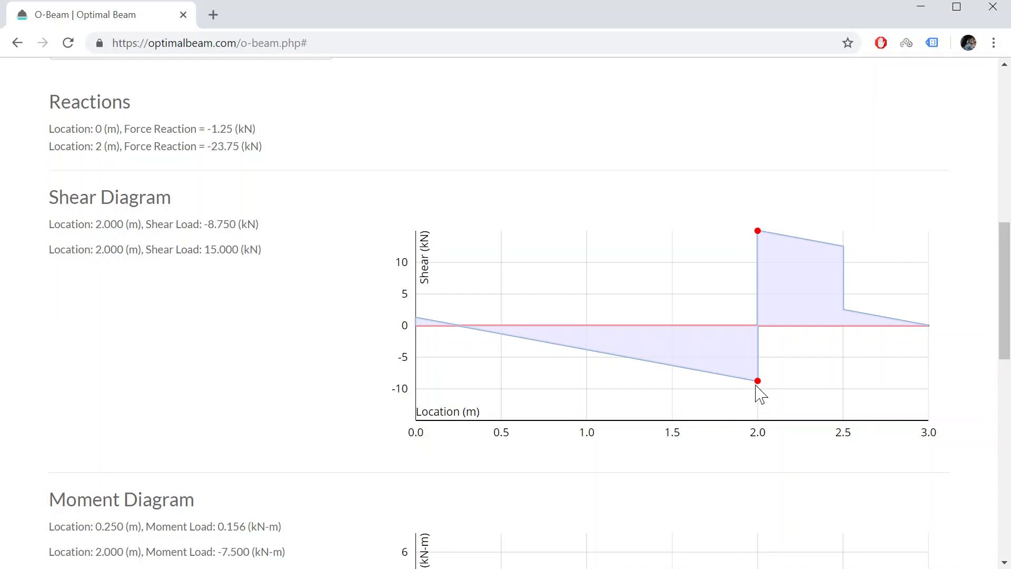
pyautogui.moveTo(759, 383)
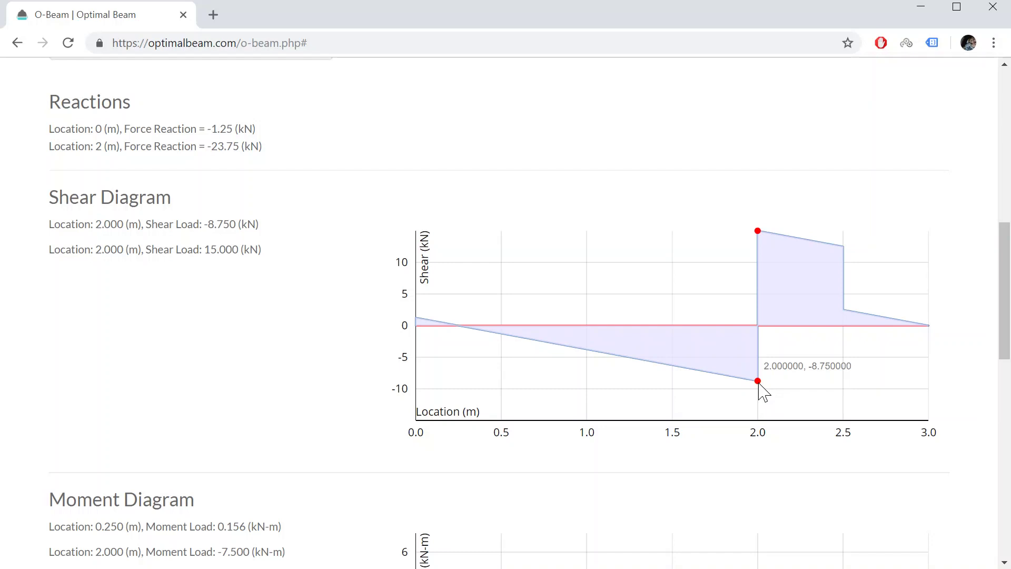
pyautogui.moveTo(758, 234)
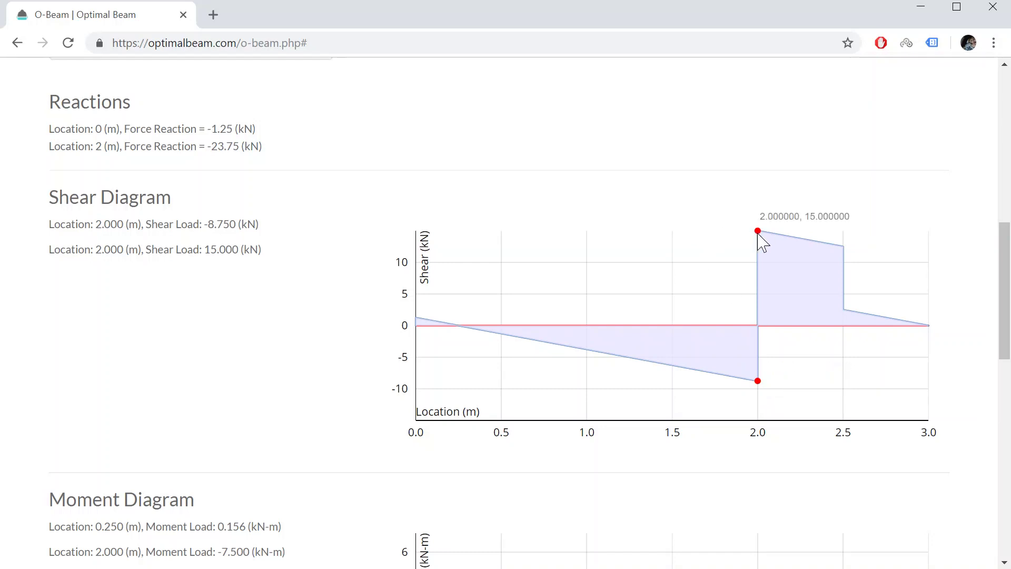
# - Review the shear and moment diagrams, noting the -7.5 kN-m peak moment
pyautogui.scroll(-3, 215, 331)
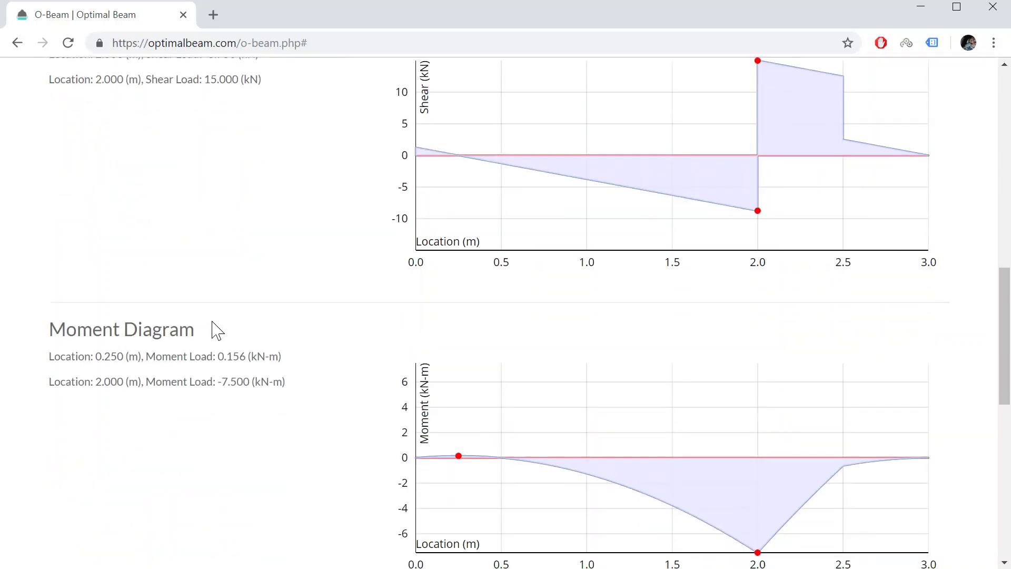
pyautogui.scroll(-2, 29, 382)
pyautogui.scroll(1, 30, 378)
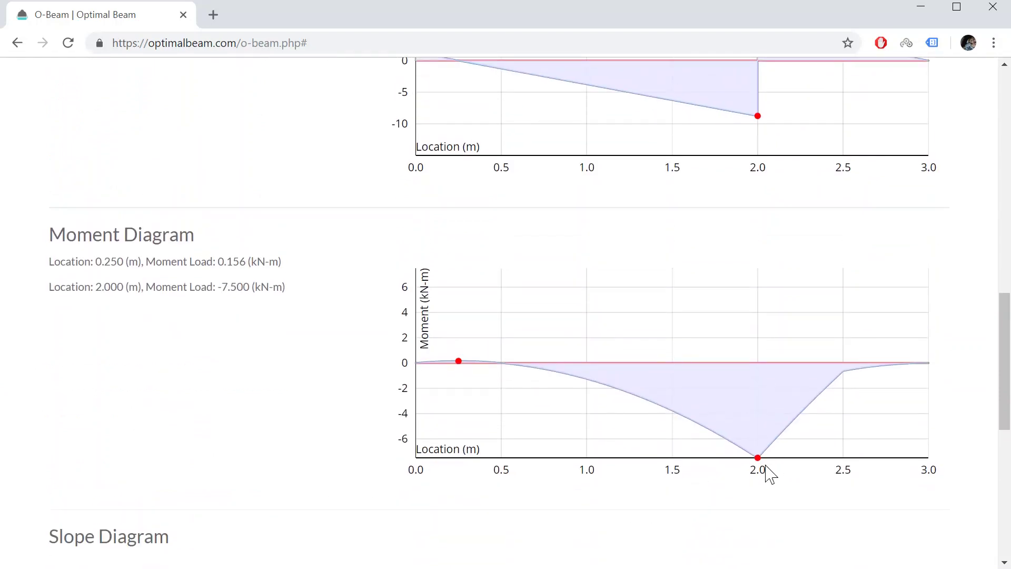
pyautogui.moveTo(759, 460)
pyautogui.scroll(4, 354, 372)
pyautogui.scroll(10, 355, 372)
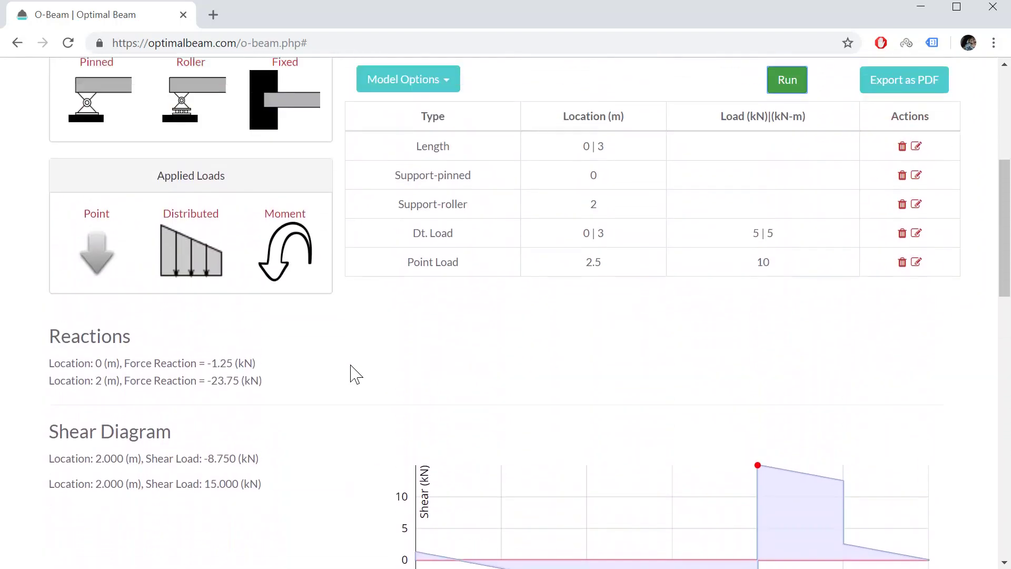
pyautogui.scroll(-1, 354, 372)
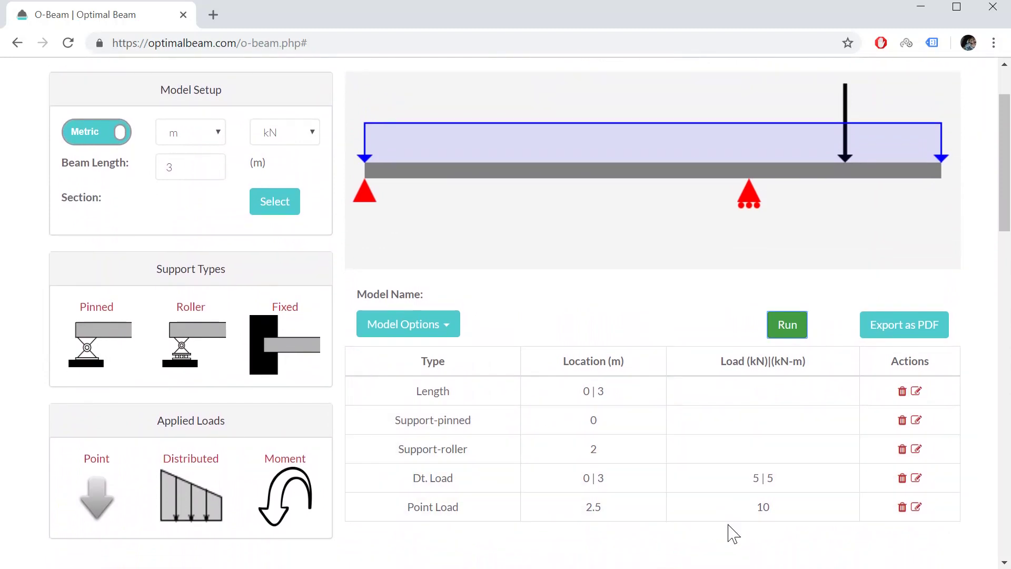
# - Change the point load to 5 kN and re-solve, giving reactions of -2.5 kN and -17.5 kN
pyautogui.click(916, 508)
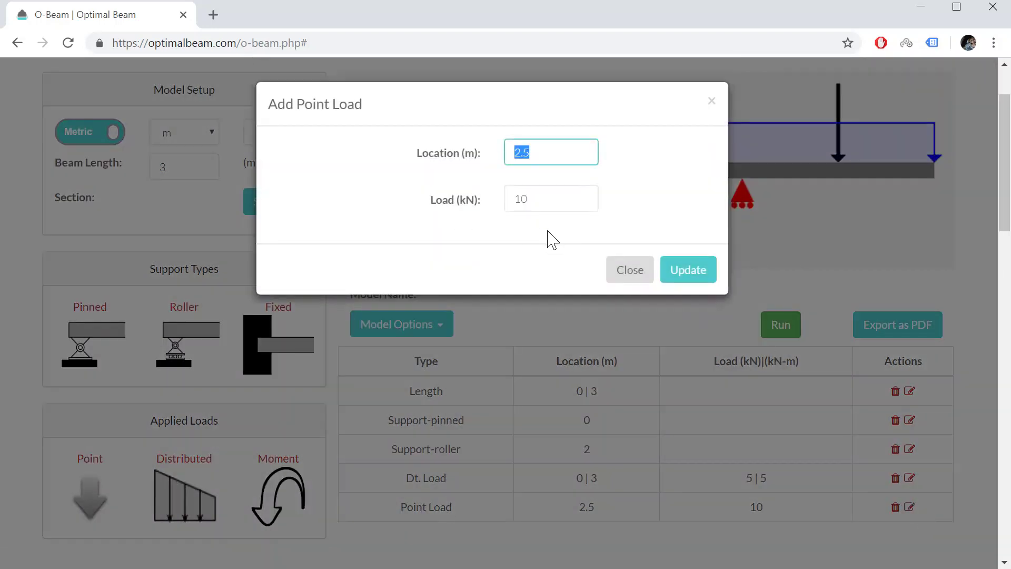
pyautogui.press('Tab')
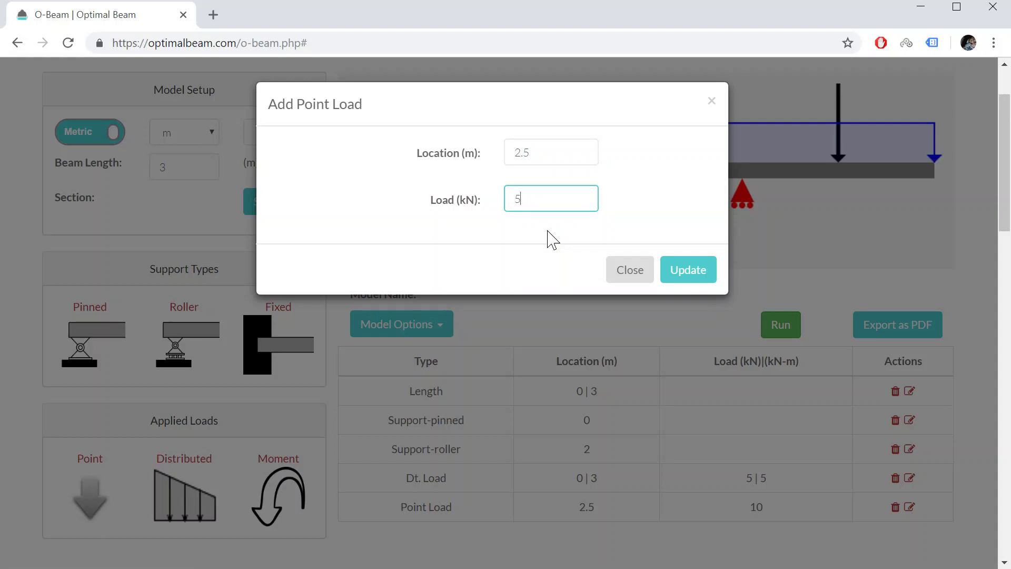
pyautogui.click(691, 269)
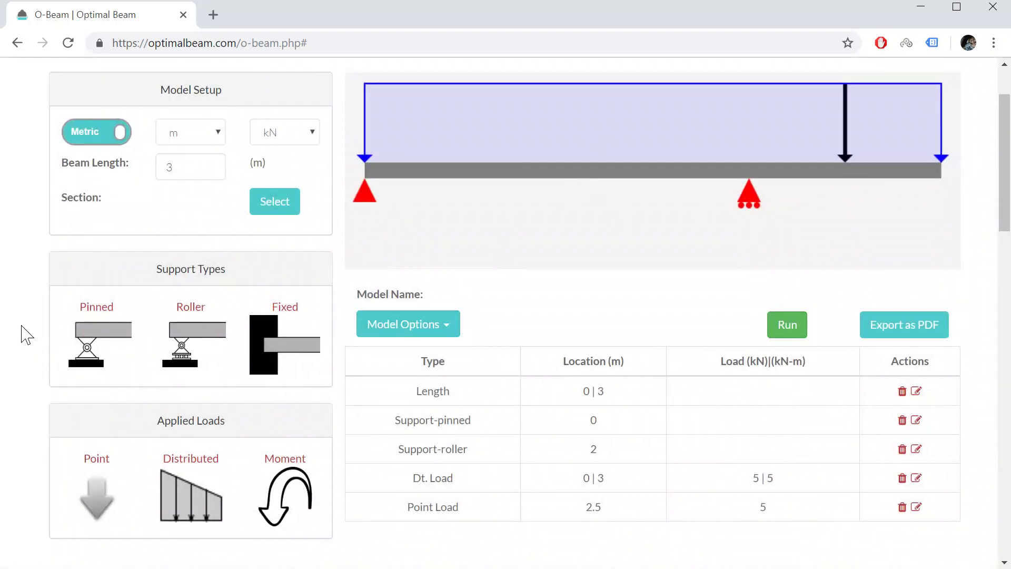
pyautogui.click(795, 331)
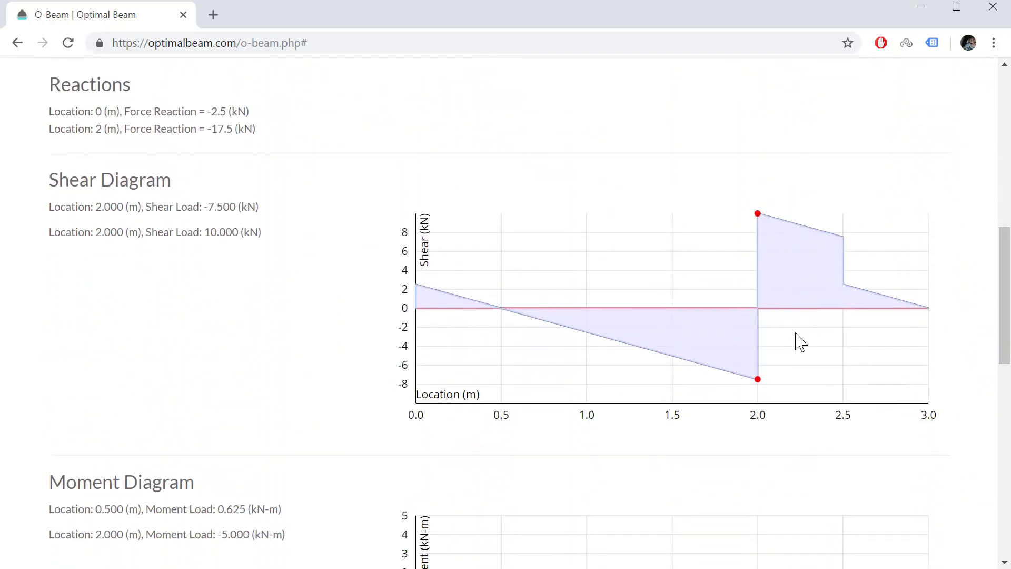
pyautogui.scroll(7, 118, 338)
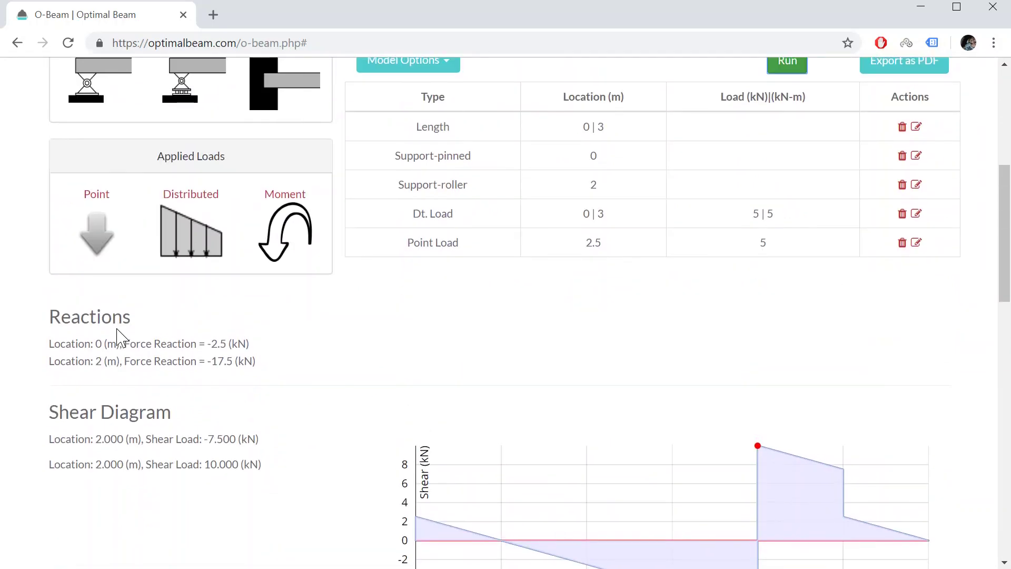
pyautogui.scroll(2, 122, 338)
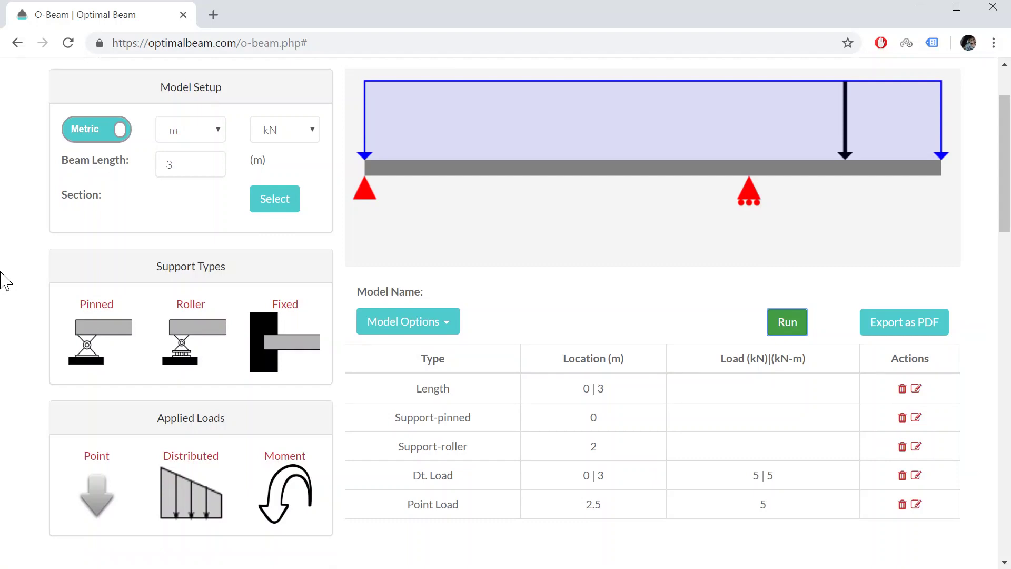
# - Start a new blank beam model from Model Options
pyautogui.click(406, 329)
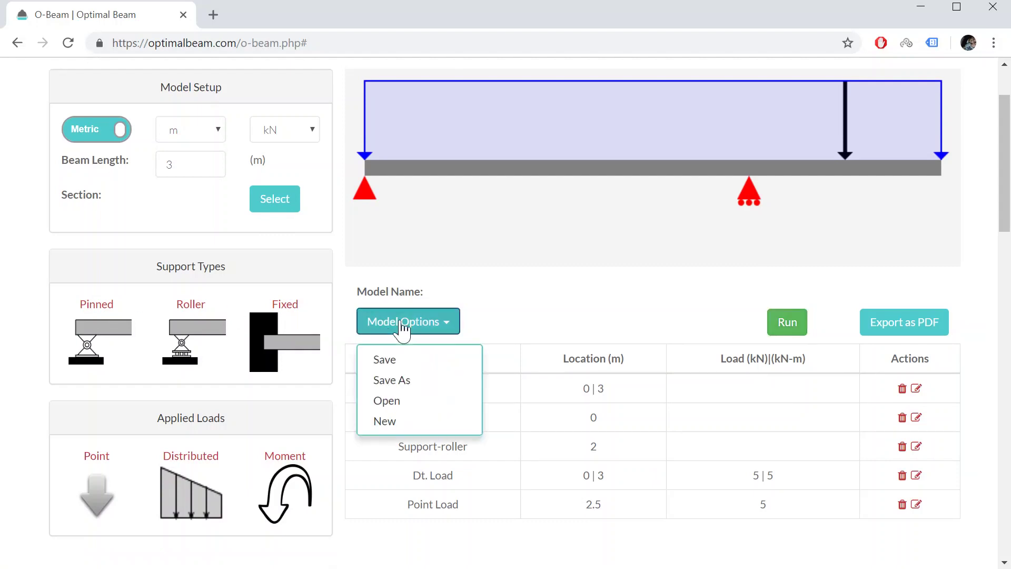
pyautogui.click(422, 421)
pyautogui.scroll(-1, 553, 433)
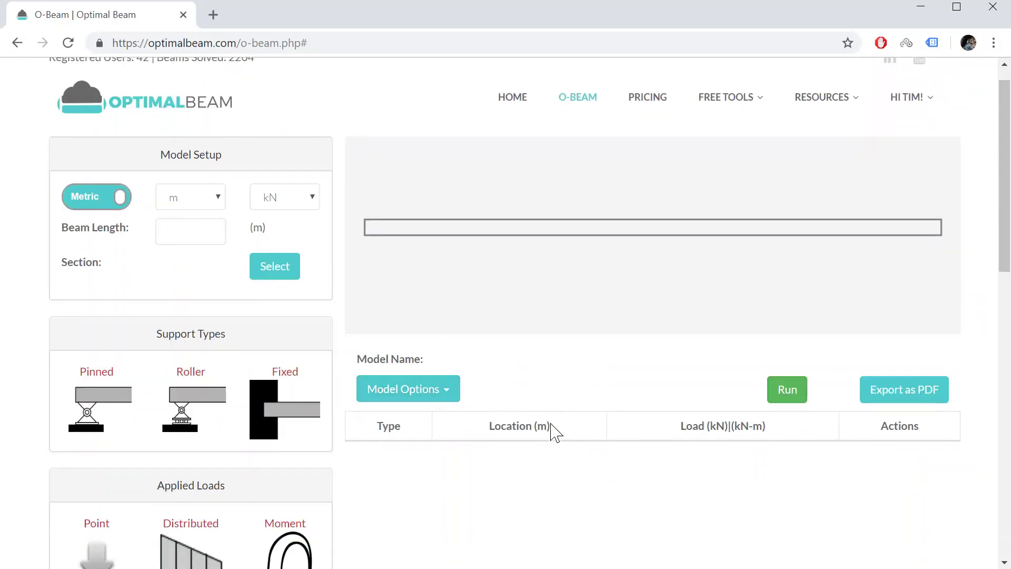
pyautogui.scroll(-2, 553, 433)
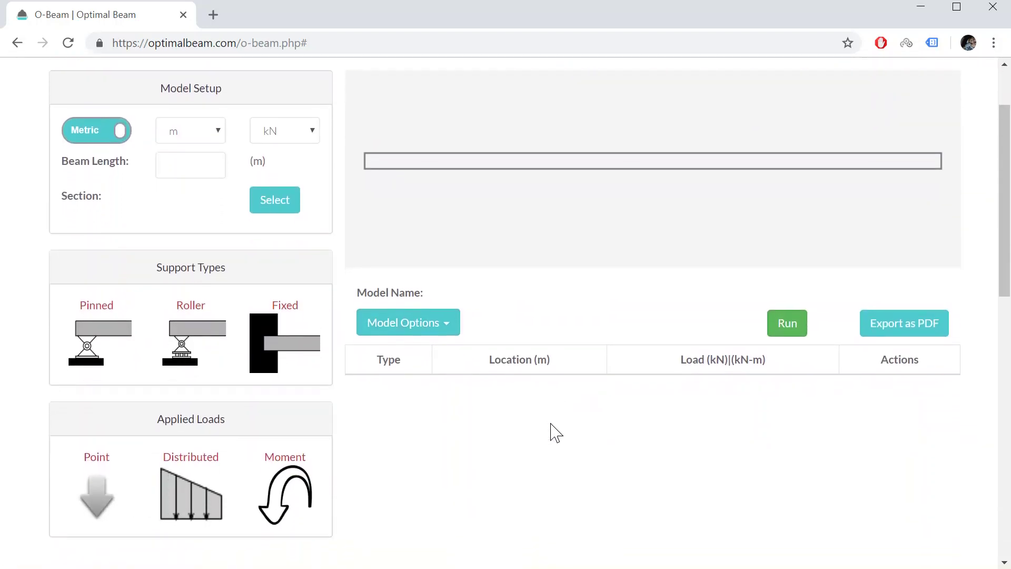
# - Switch to Imperial units with feet and kips and set the beam length to 32 ft
pyautogui.click(79, 136)
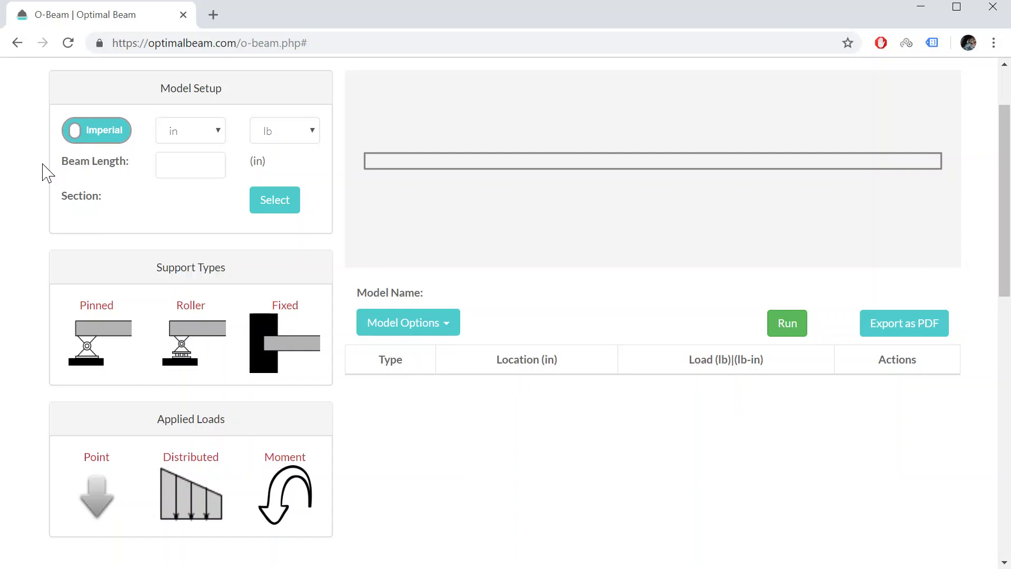
pyautogui.click(210, 138)
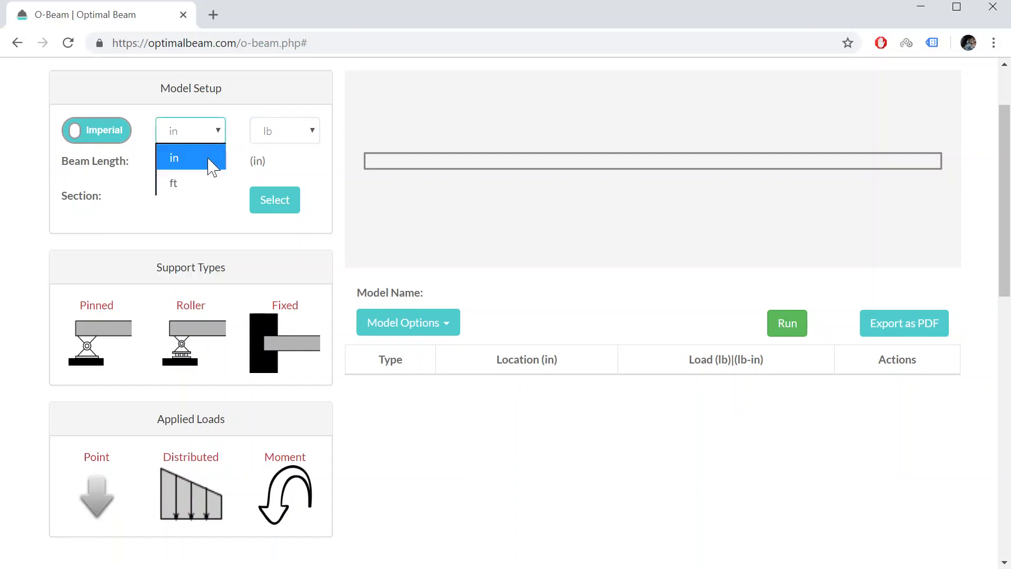
pyautogui.click(204, 187)
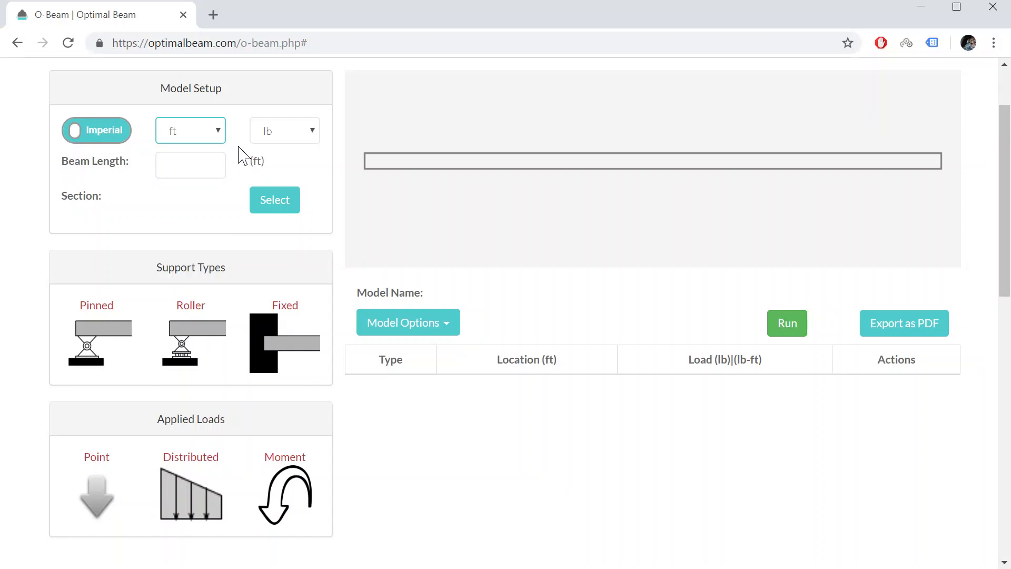
pyautogui.click(308, 133)
pyautogui.click(296, 183)
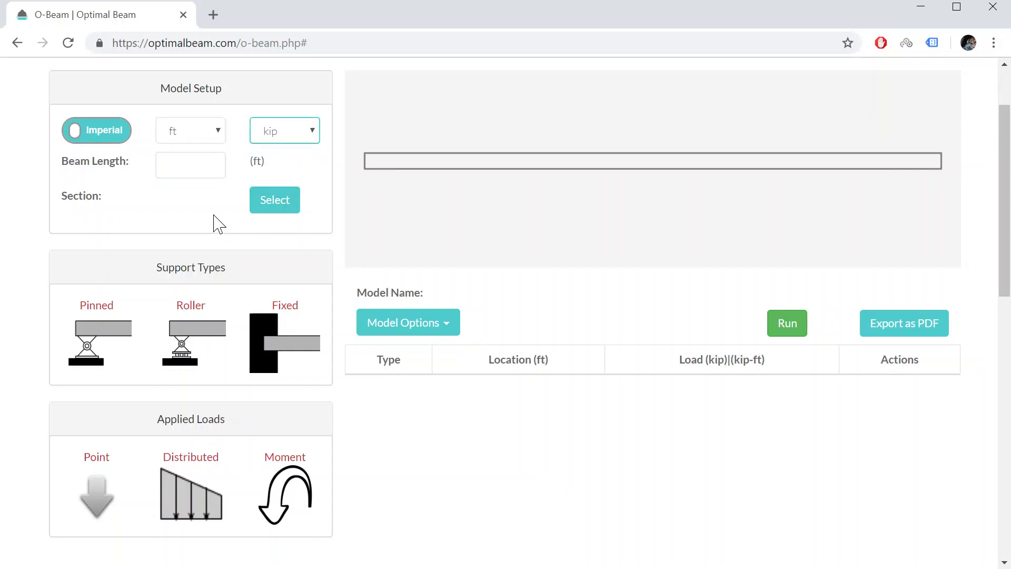
pyautogui.click(192, 170)
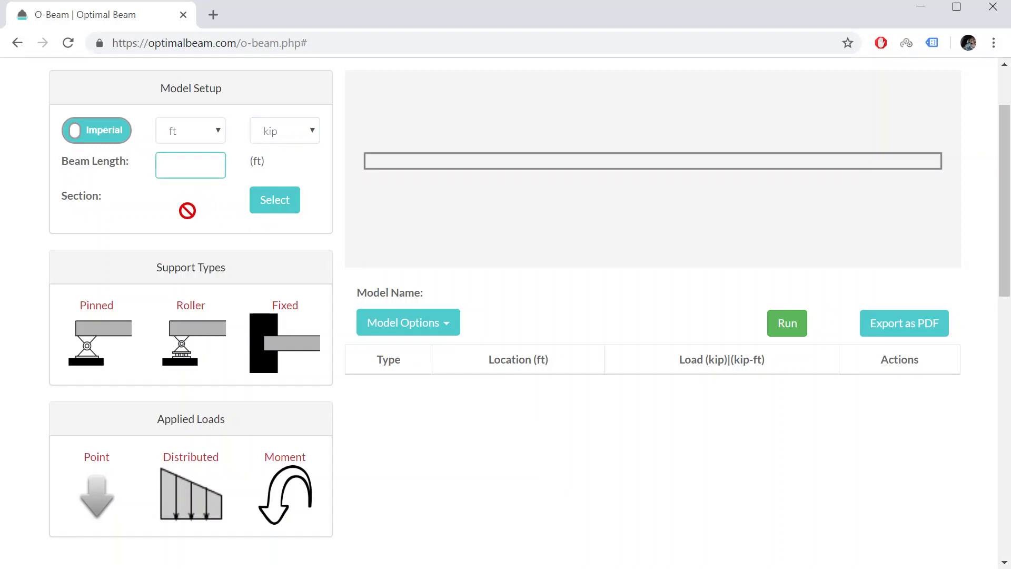
pyautogui.write('32')
pyautogui.press('Return')
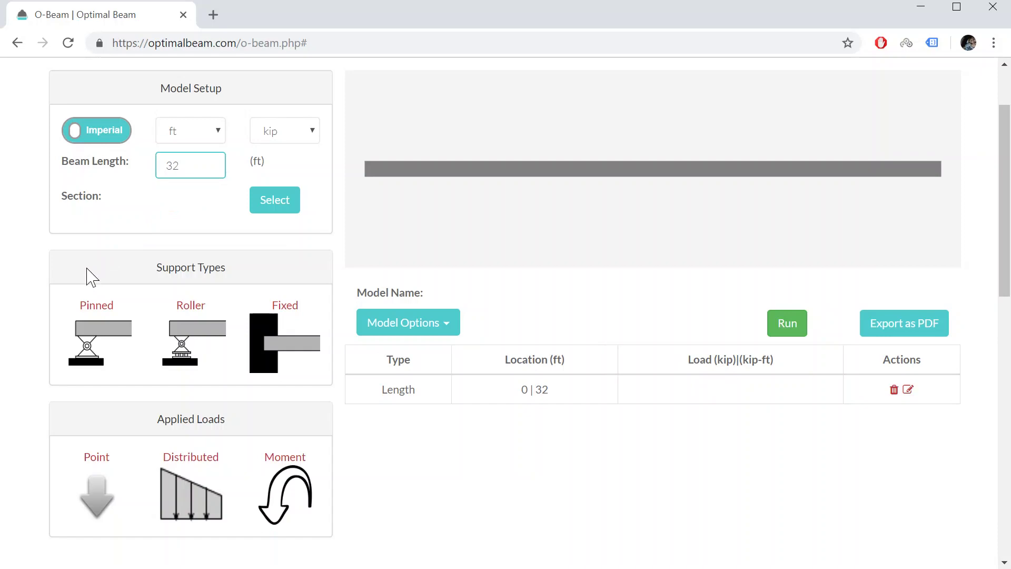
# - Add a fixed support at the left end and a pinned support at 28 ft
pyautogui.click(261, 340)
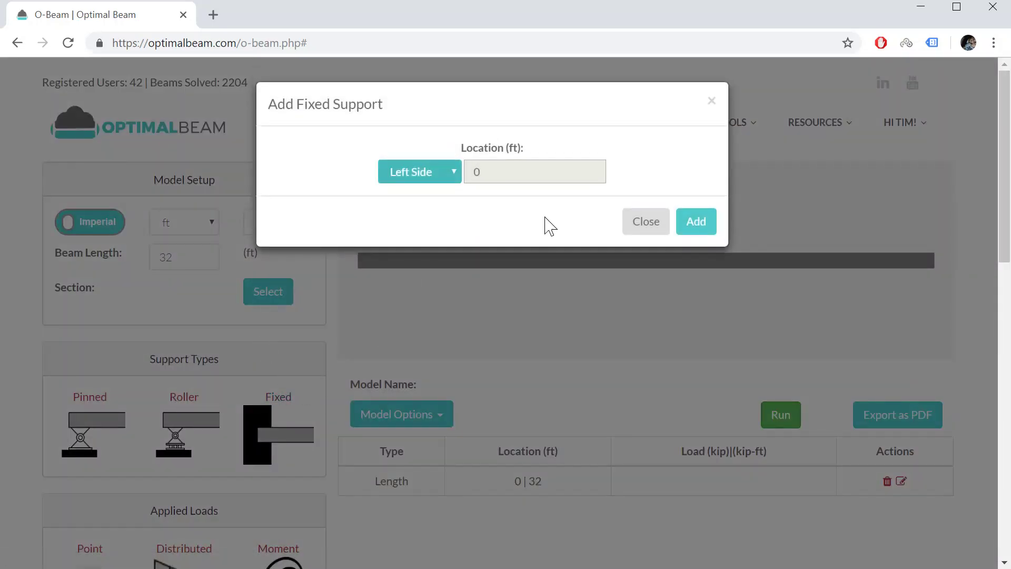
pyautogui.click(707, 222)
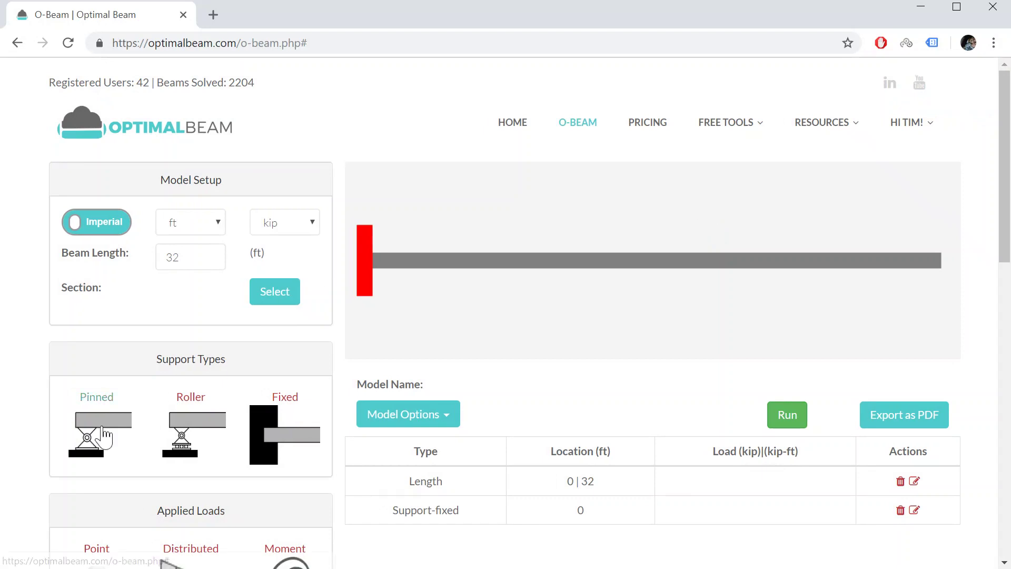
pyautogui.scroll(-3, 100, 437)
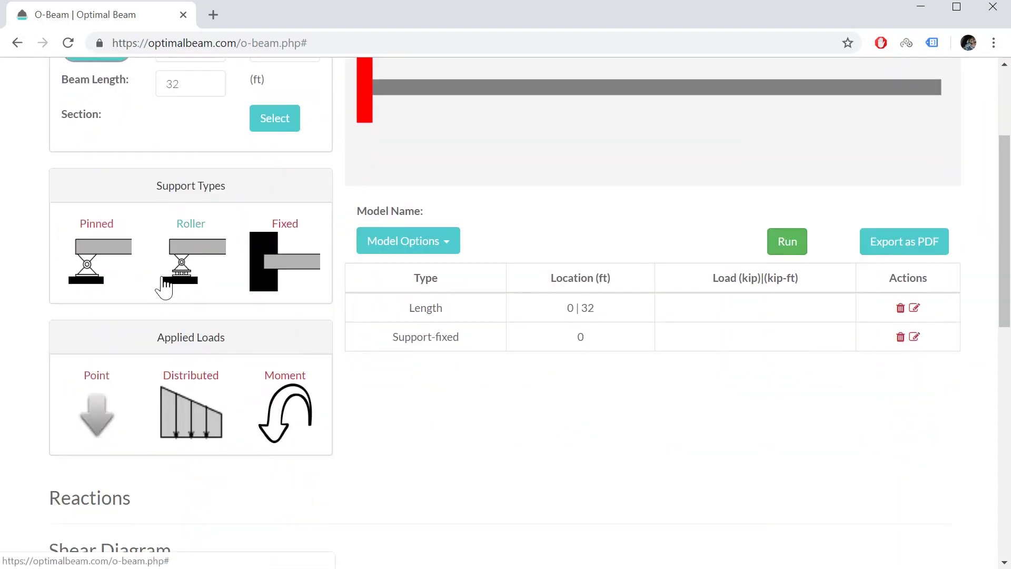
pyautogui.scroll(1, 154, 296)
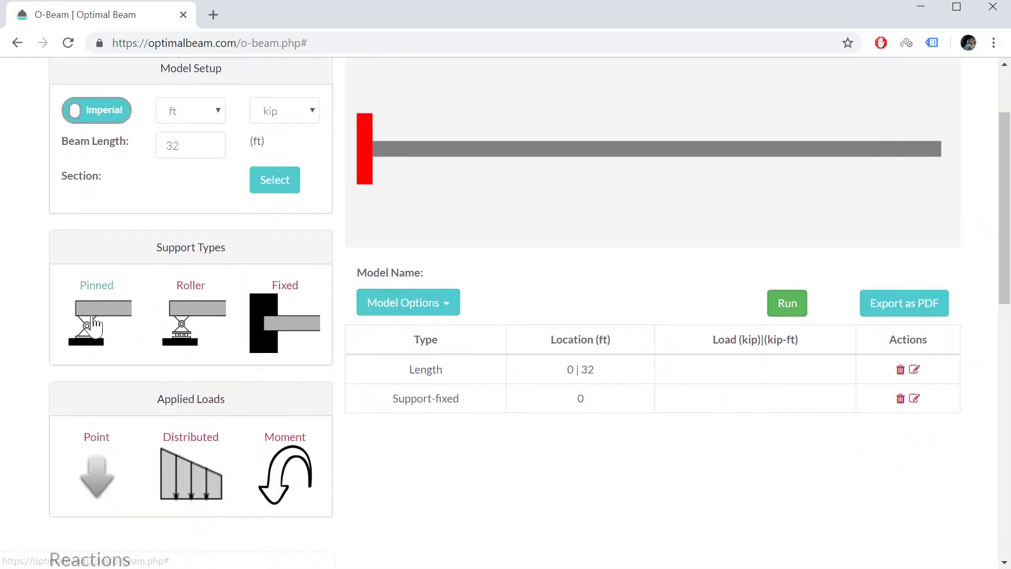
pyautogui.click(93, 325)
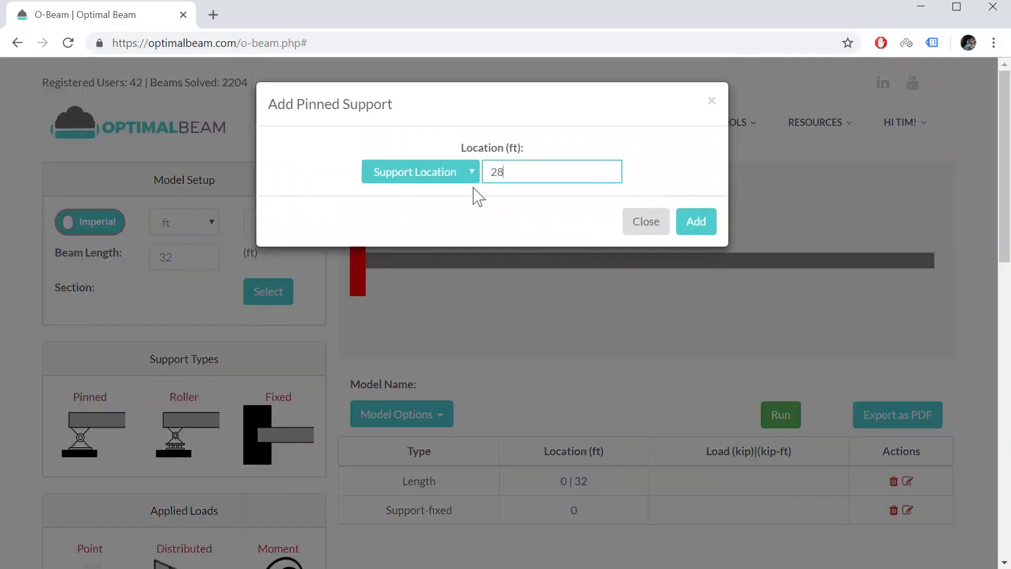
pyautogui.press('Return')
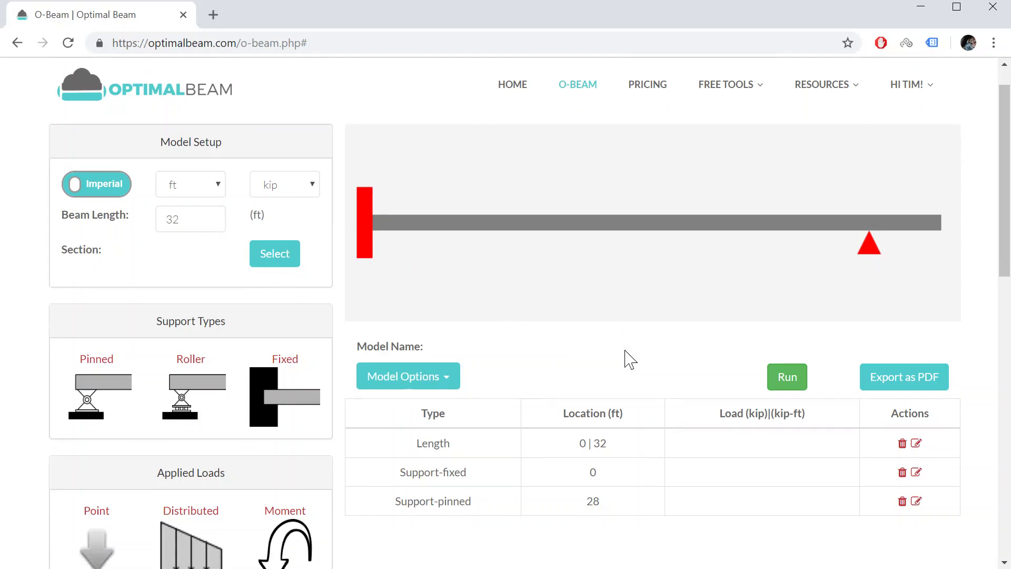
# - Delete the 28 ft pinned support and add a pinned support at 24 ft
pyautogui.scroll(-1, 628, 356)
pyautogui.click(902, 472)
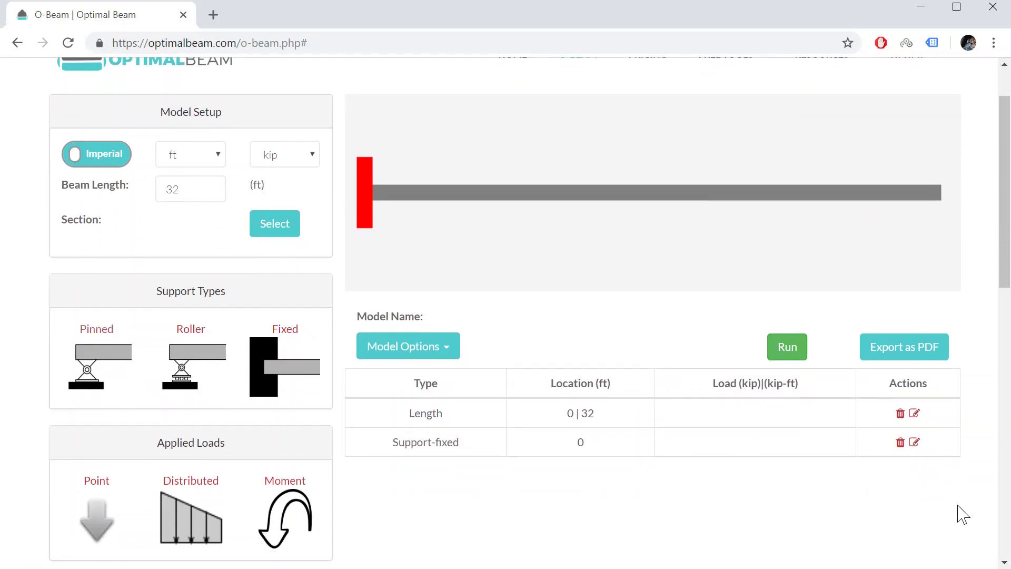
pyautogui.click(89, 351)
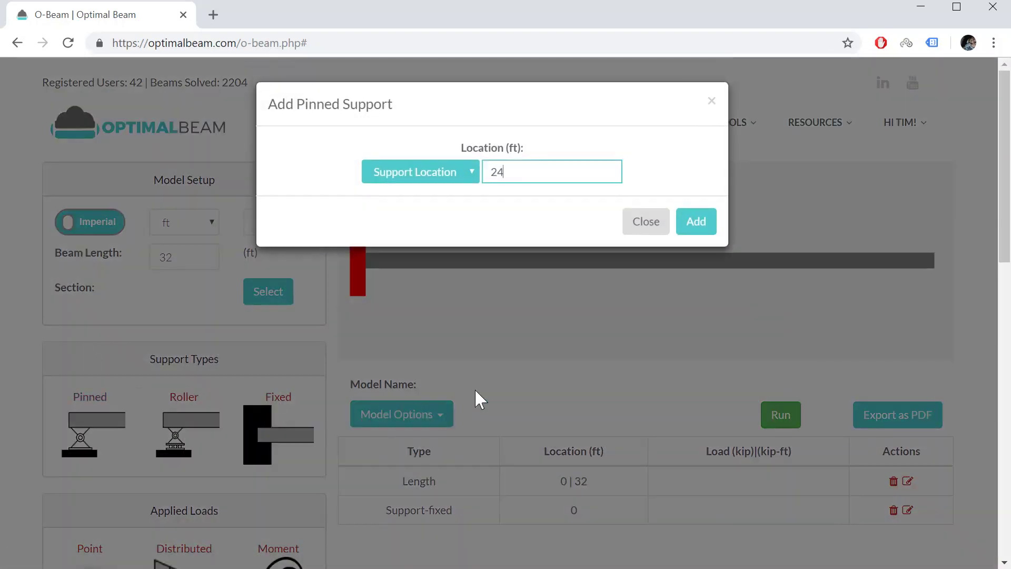
pyautogui.press('Return')
# - Edit the pinned support's location to 28 ft, then back to 24 ft
pyautogui.scroll(-2, 475, 387)
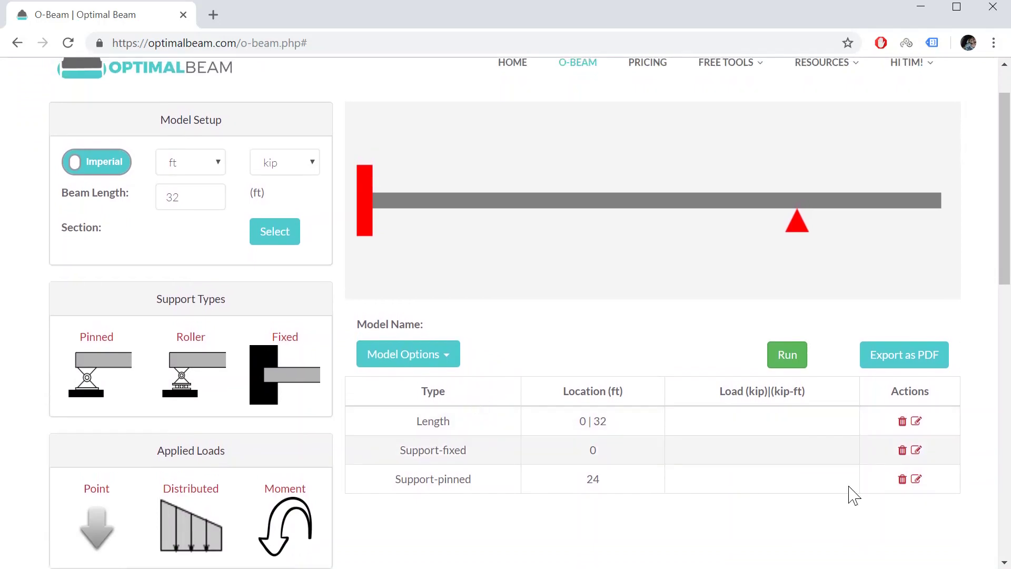
pyautogui.click(916, 479)
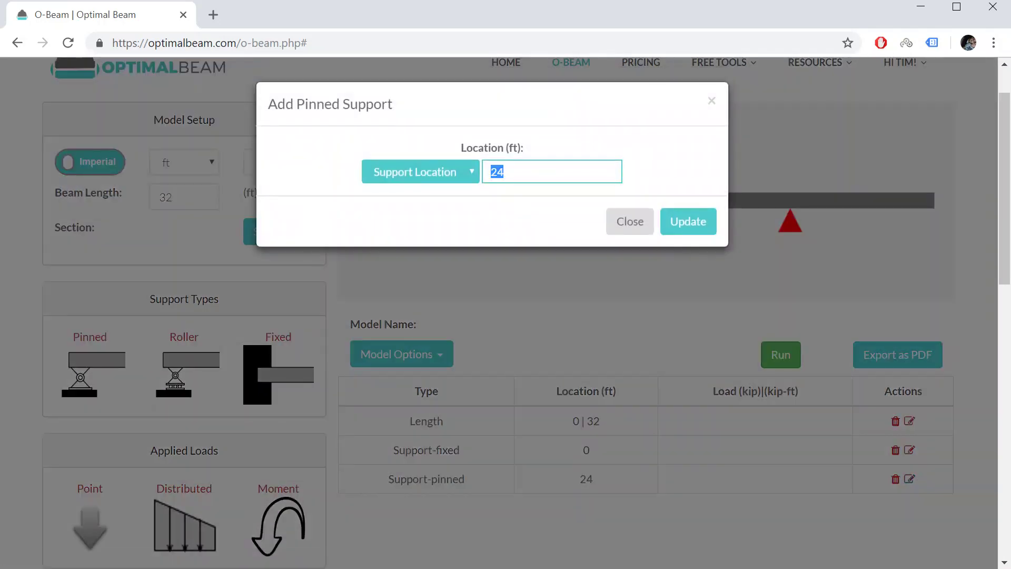
pyautogui.write('28')
pyautogui.press('Return')
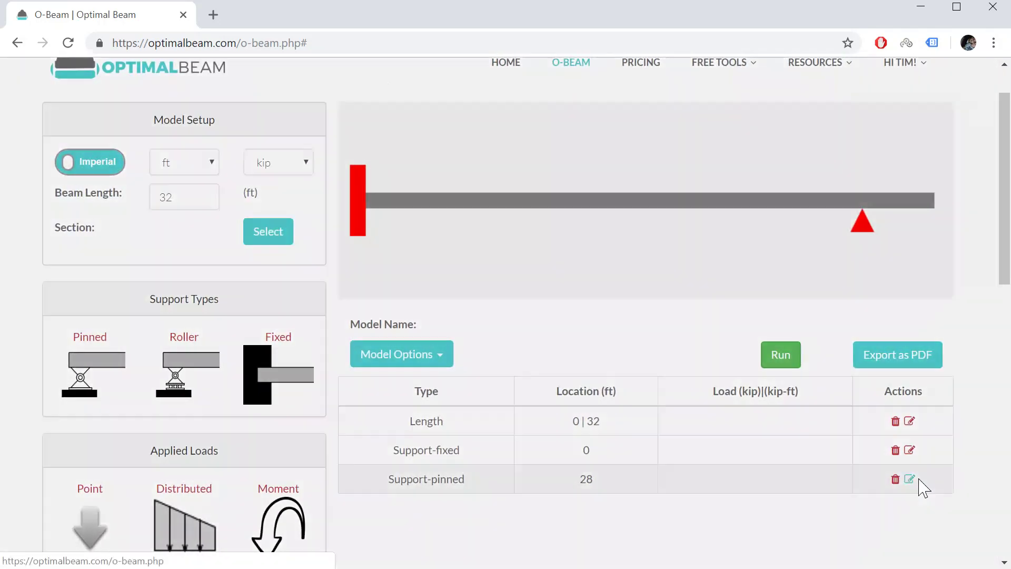
pyautogui.click(918, 479)
pyautogui.write('24')
pyautogui.press('Return')
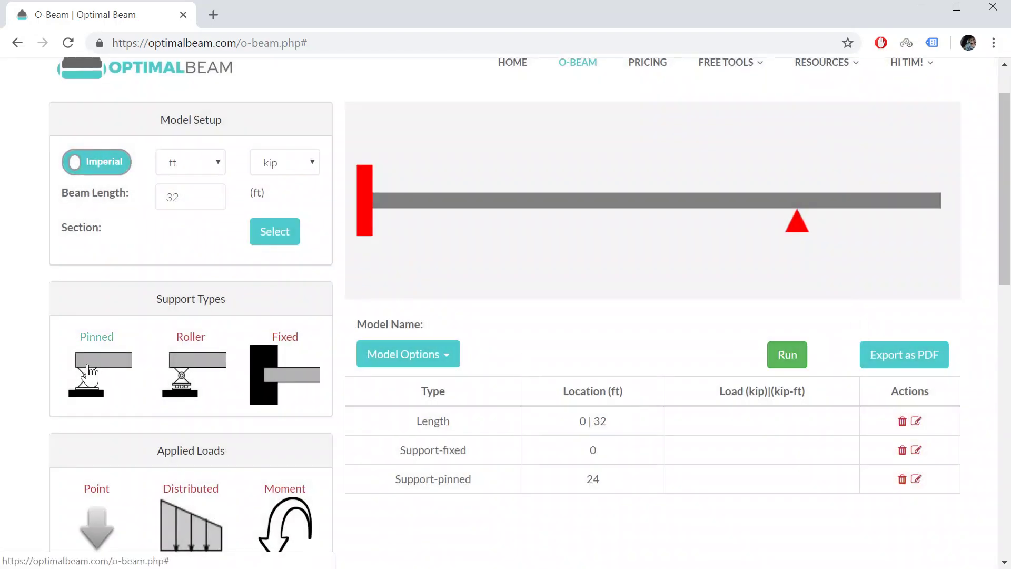
# - Add another pinned support at the 32 ft right end
pyautogui.click(88, 372)
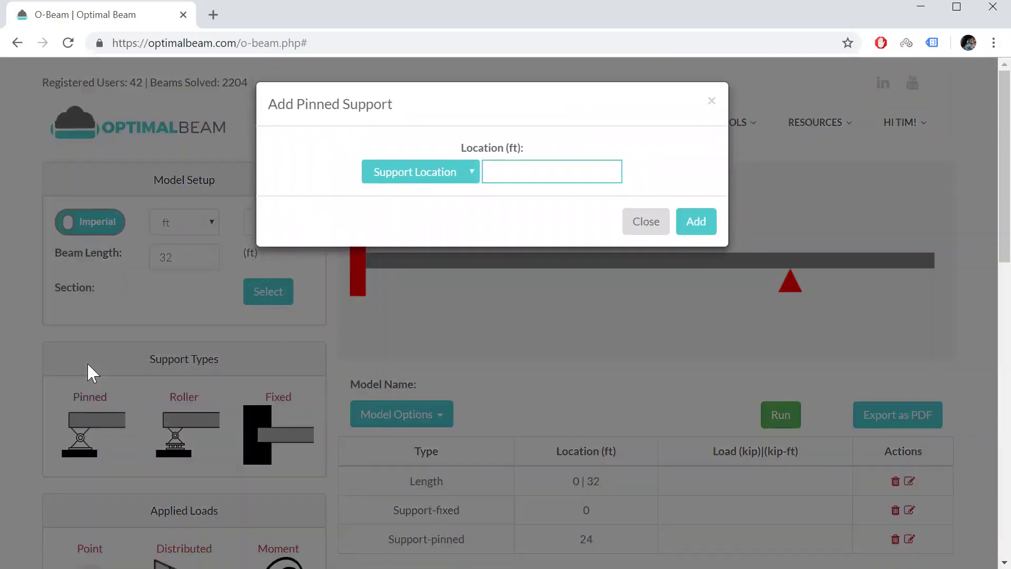
pyautogui.press('Return')
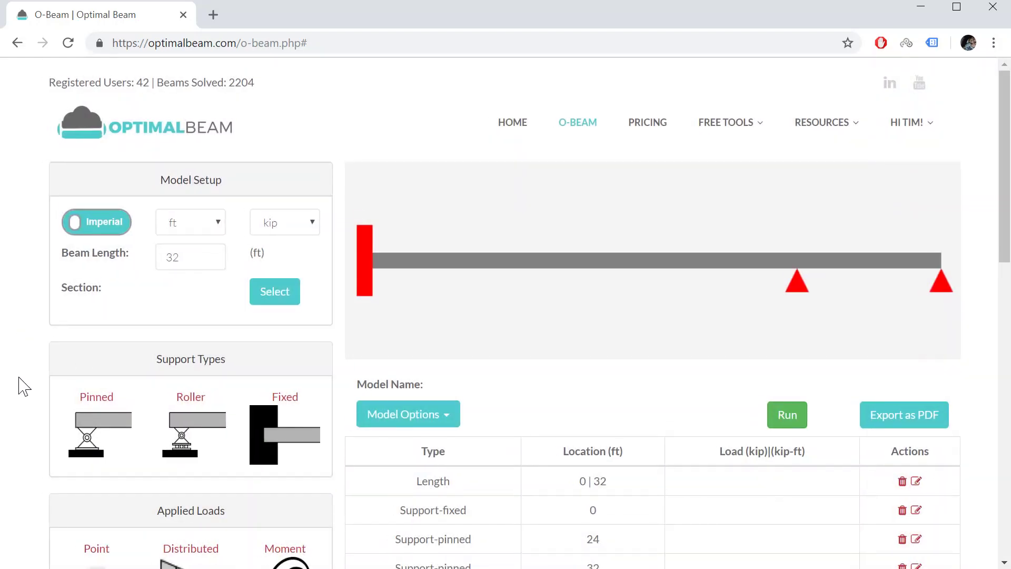
pyautogui.scroll(-1, 23, 374)
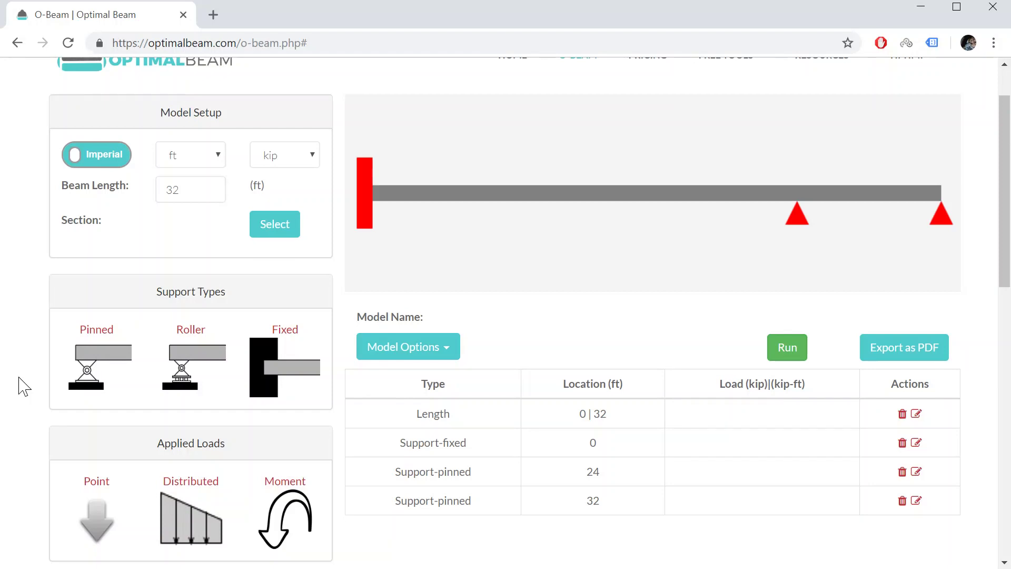
# - Add a Dt. Load from 0 to 24 ft with 2 kip/ft at both ends
pyautogui.click(177, 529)
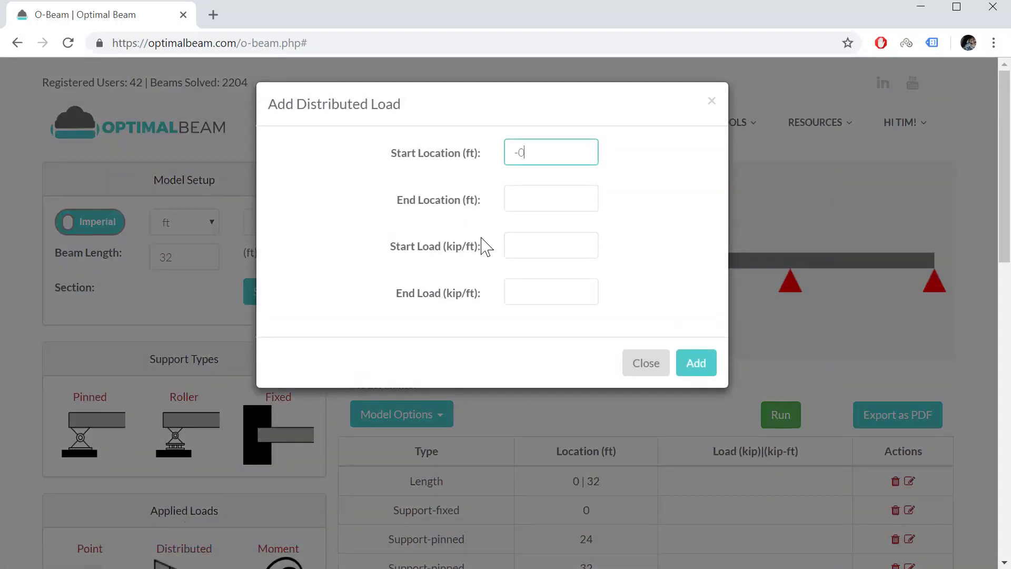
pyautogui.press('Tab')
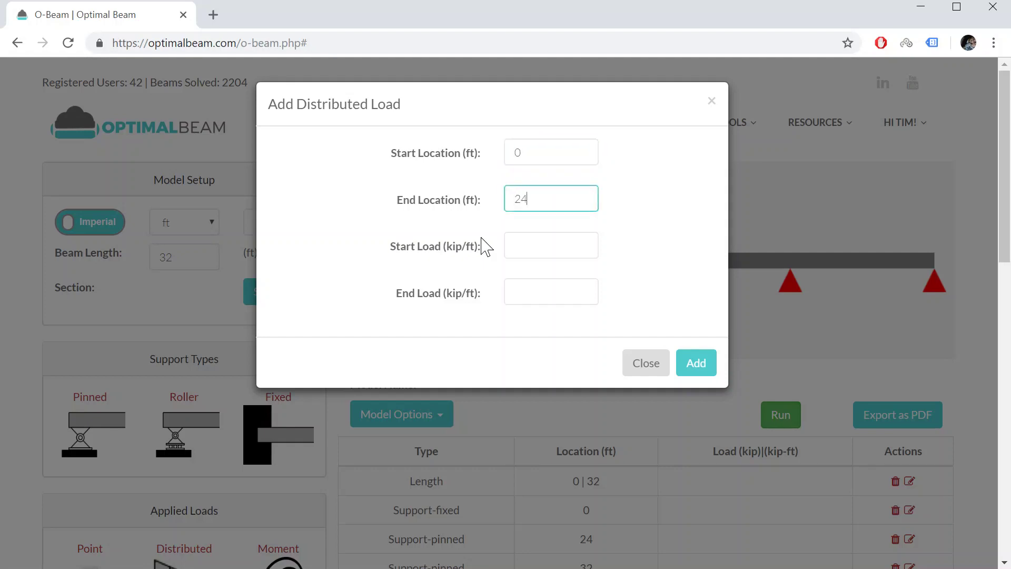
pyautogui.press('Tab')
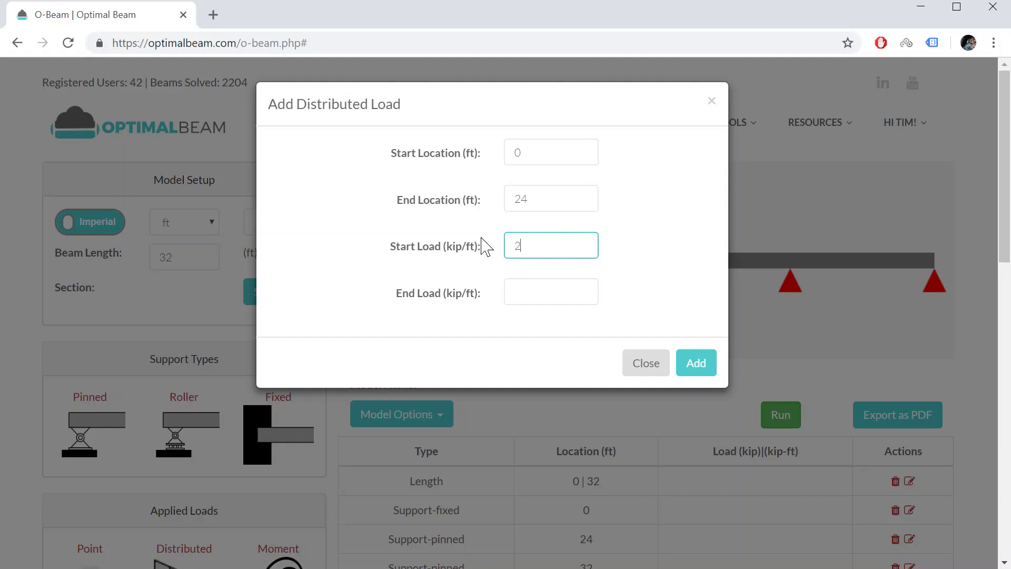
pyautogui.press('Tab')
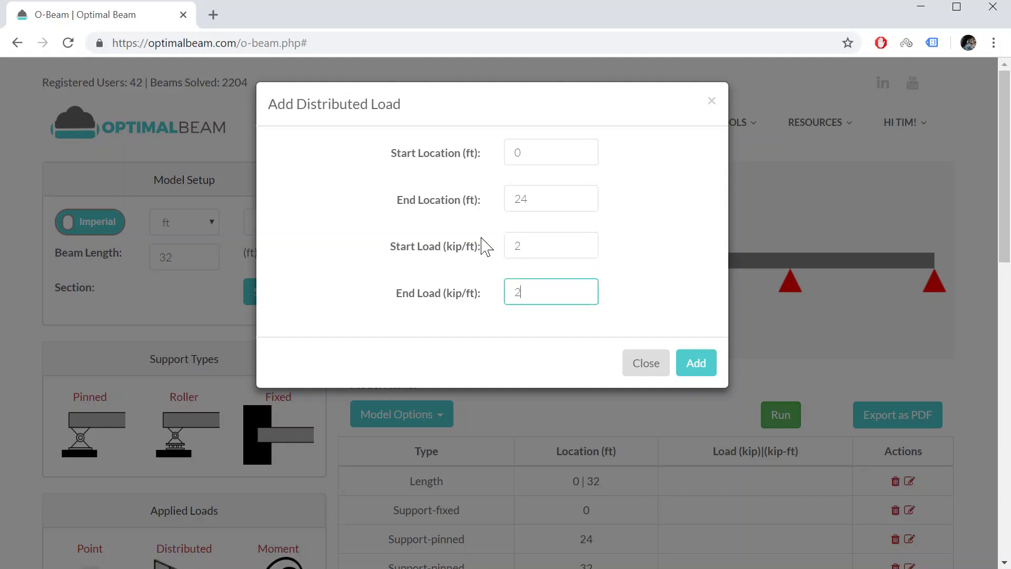
pyautogui.click(700, 366)
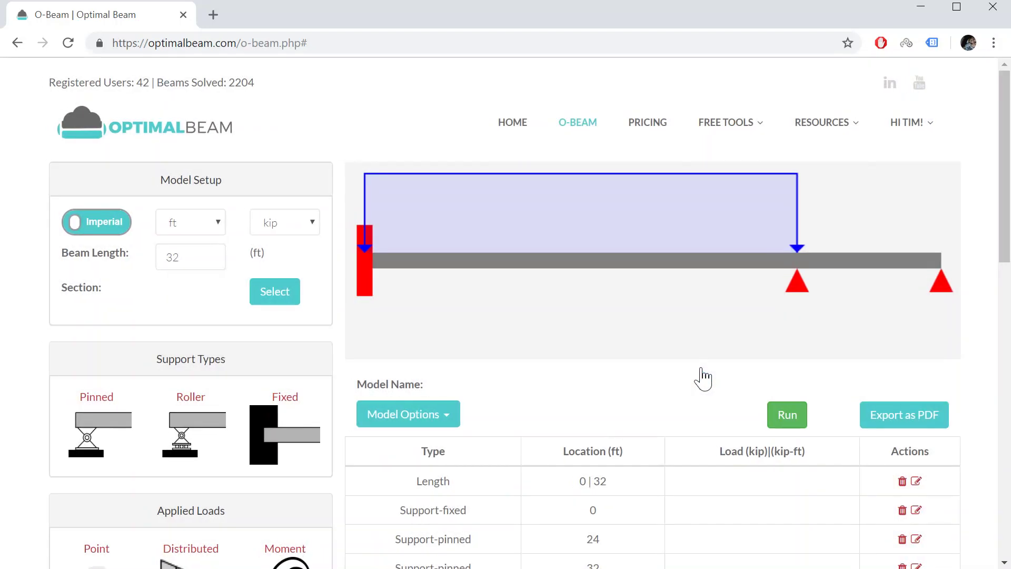
pyautogui.scroll(-1, 703, 378)
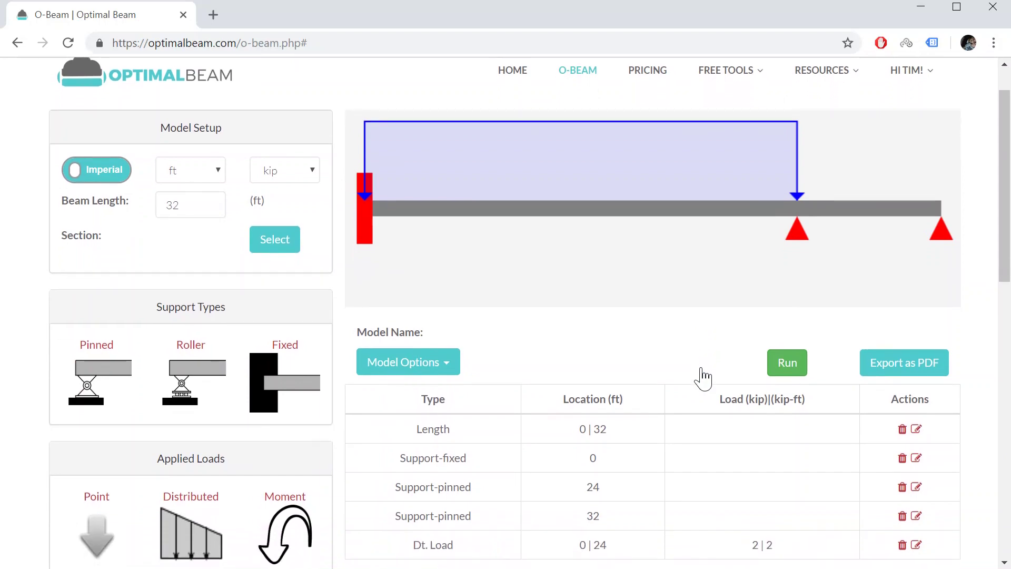
# - Place a point load of 12 kip at location 28 ft
pyautogui.scroll(-1, 673, 365)
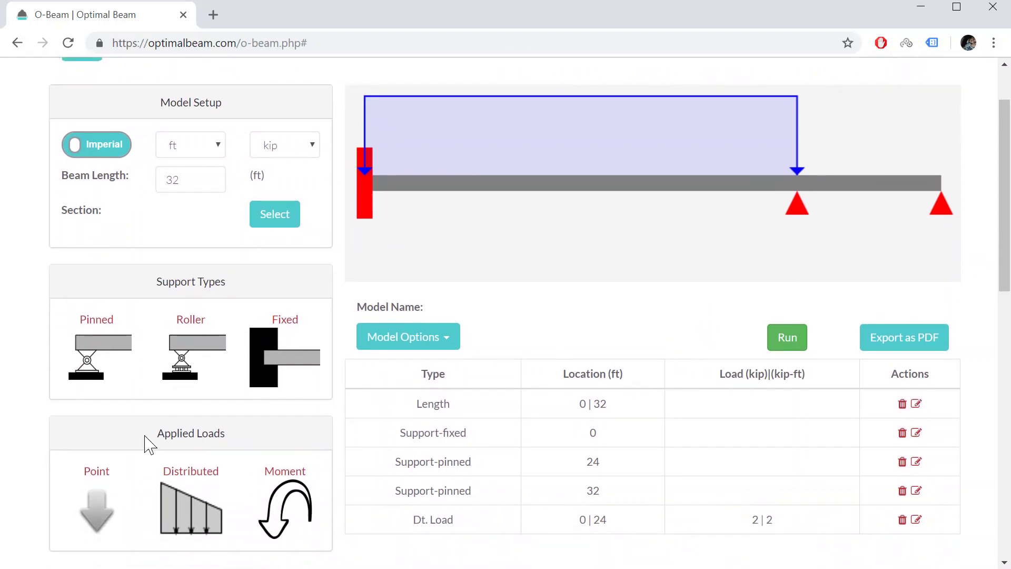
pyautogui.click(98, 524)
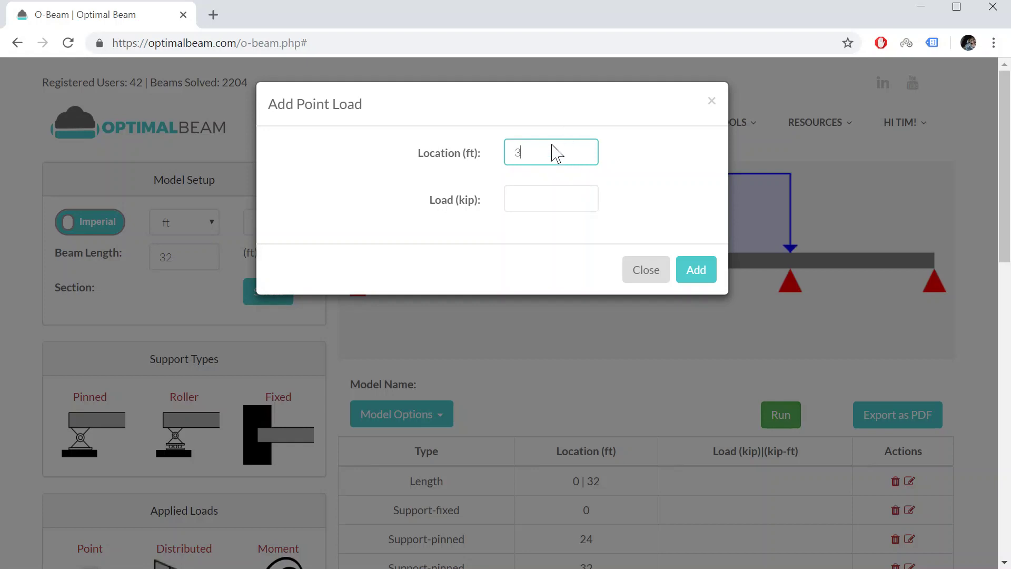
pyautogui.scroll(-1, 602, 400)
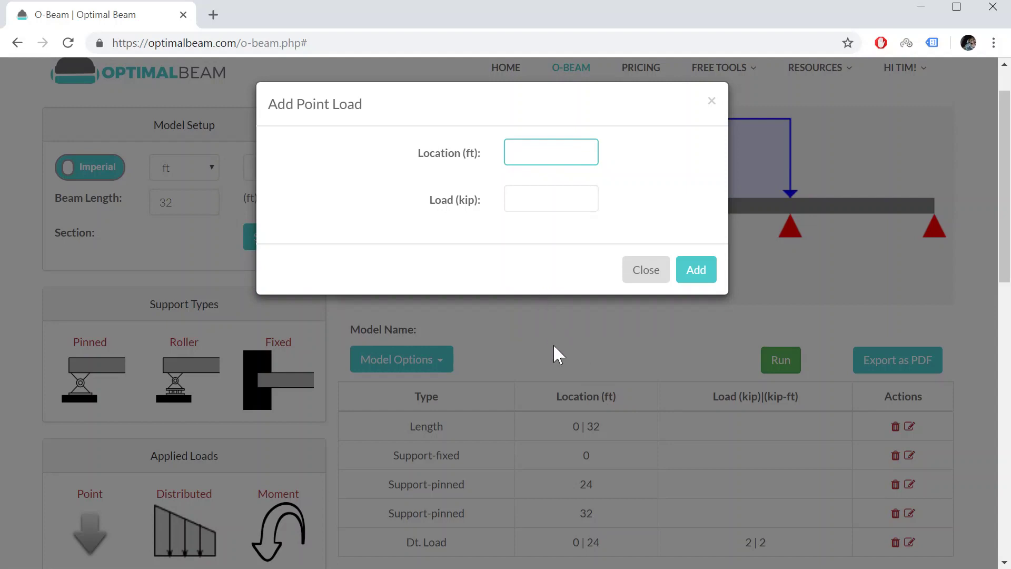
pyautogui.press('Tab')
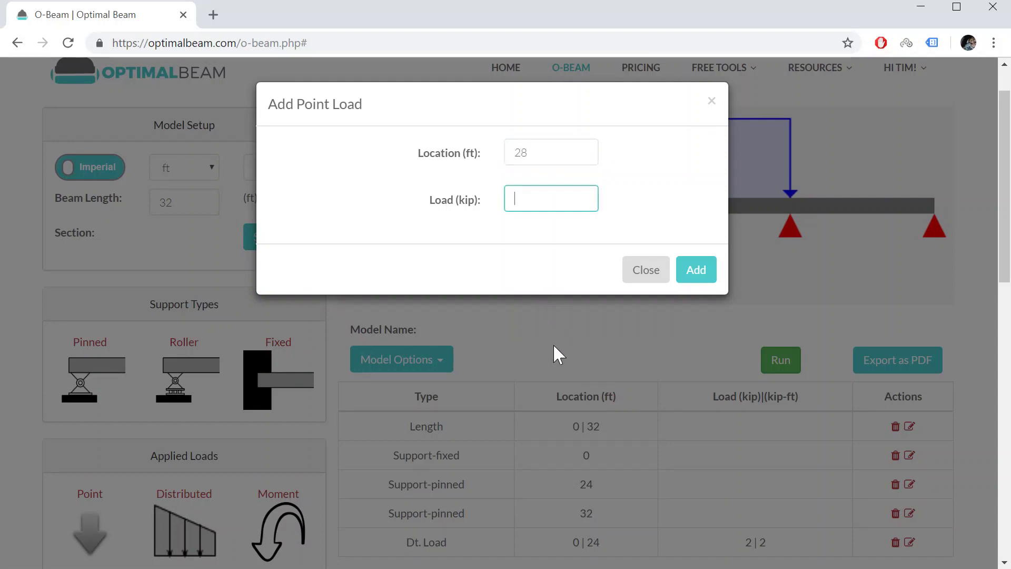
pyautogui.write('12')
pyautogui.press('Return')
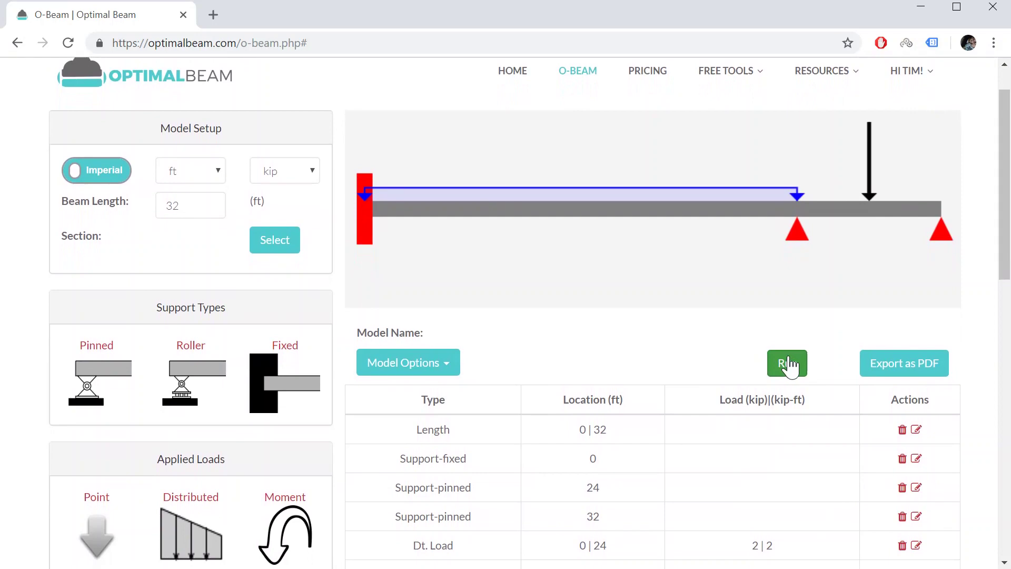
# - Run the analysis and review reactions of -25.5, -37.5 and 3 kip plus the shear and moment diagrams
pyautogui.click(788, 364)
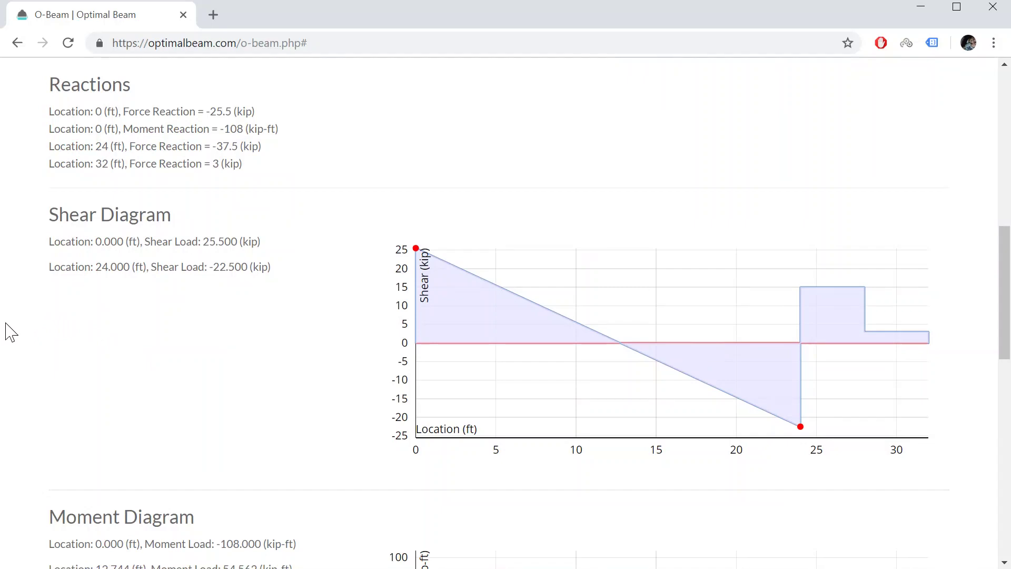
pyautogui.scroll(5, 11, 332)
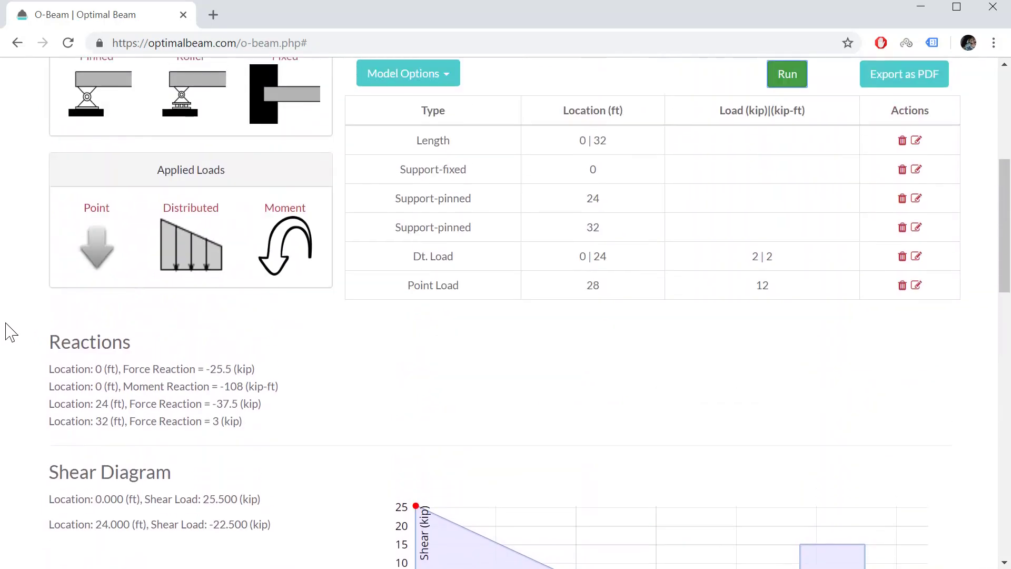
pyautogui.scroll(3, 461, 142)
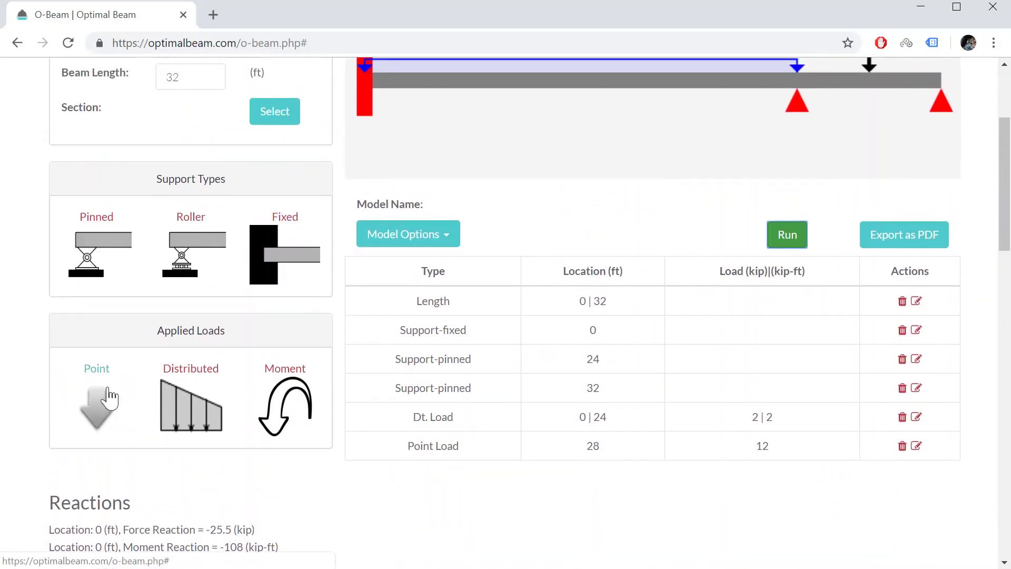
pyautogui.scroll(-2, 232, 482)
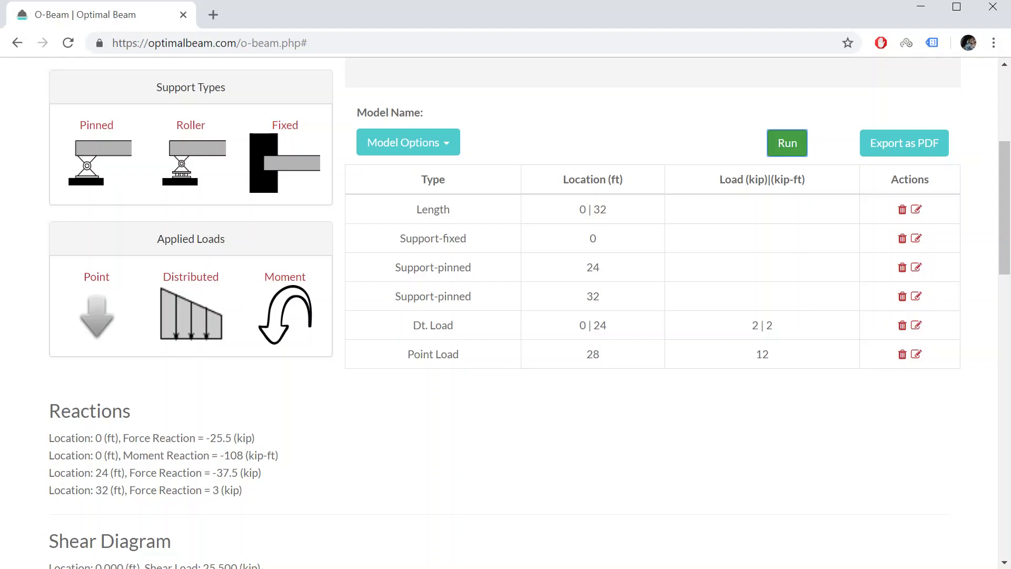
pyautogui.scroll(1, 314, 497)
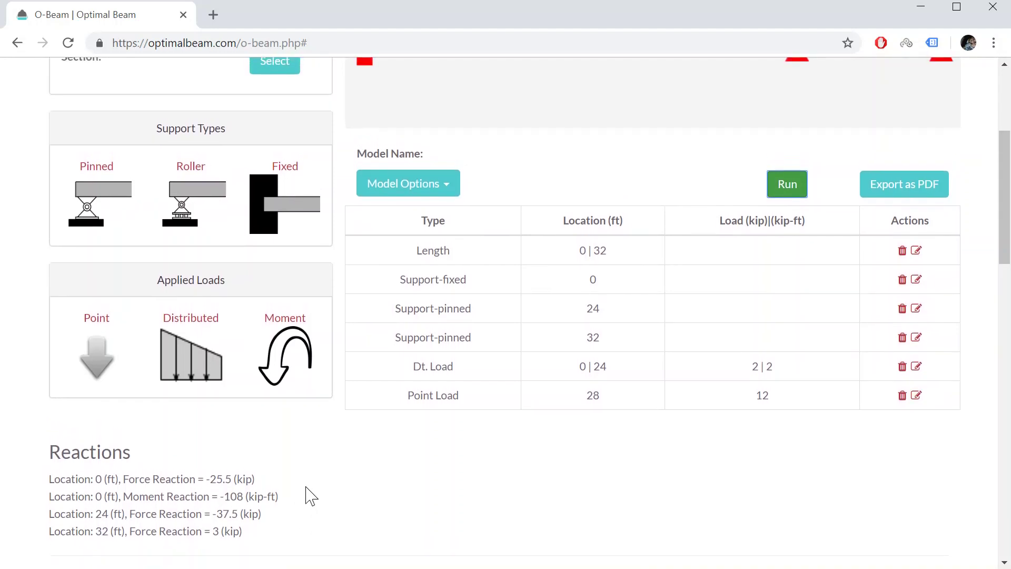
pyautogui.scroll(4, 502, 438)
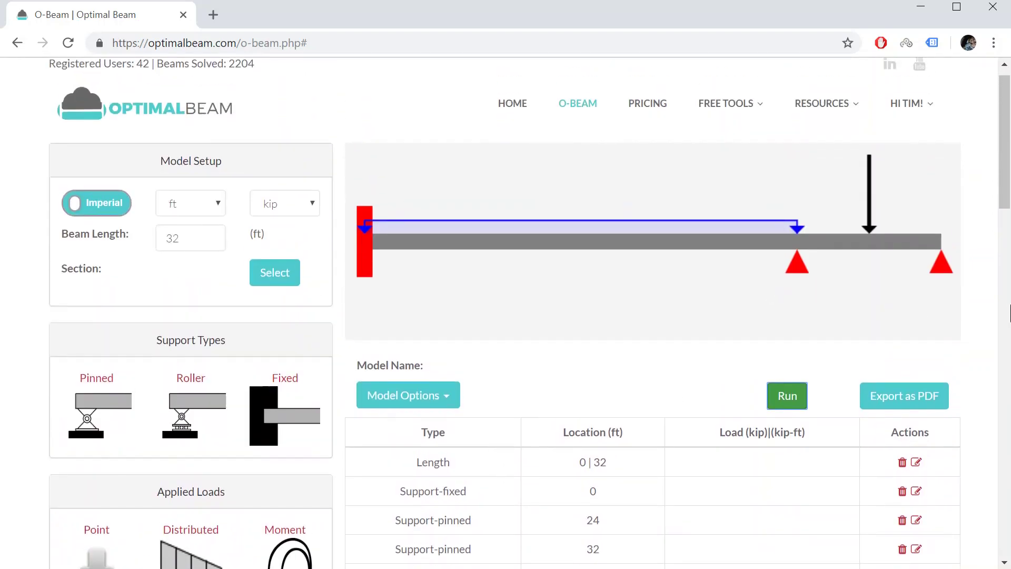
pyautogui.scroll(-11, 644, 369)
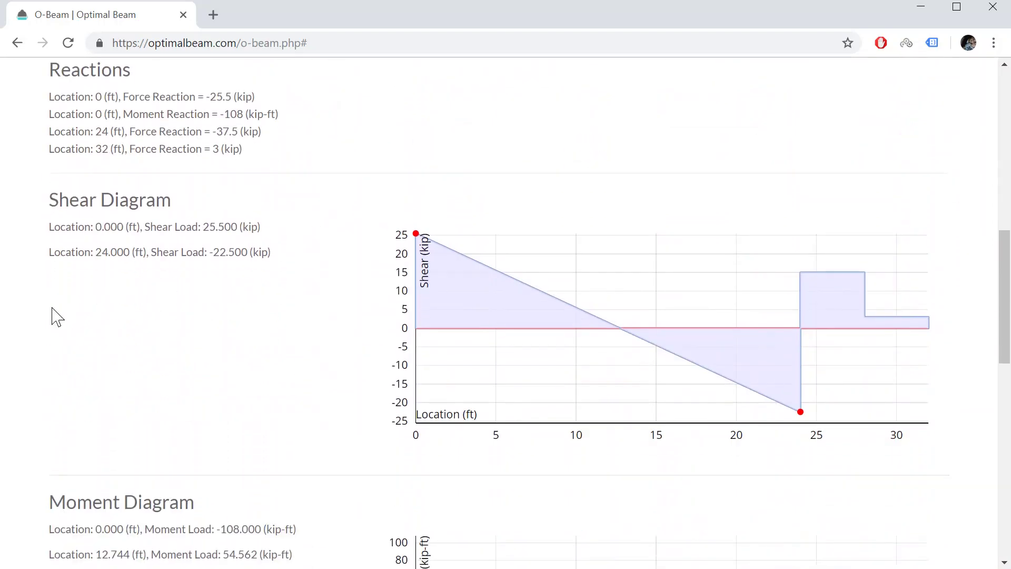
pyautogui.scroll(-3, 214, 326)
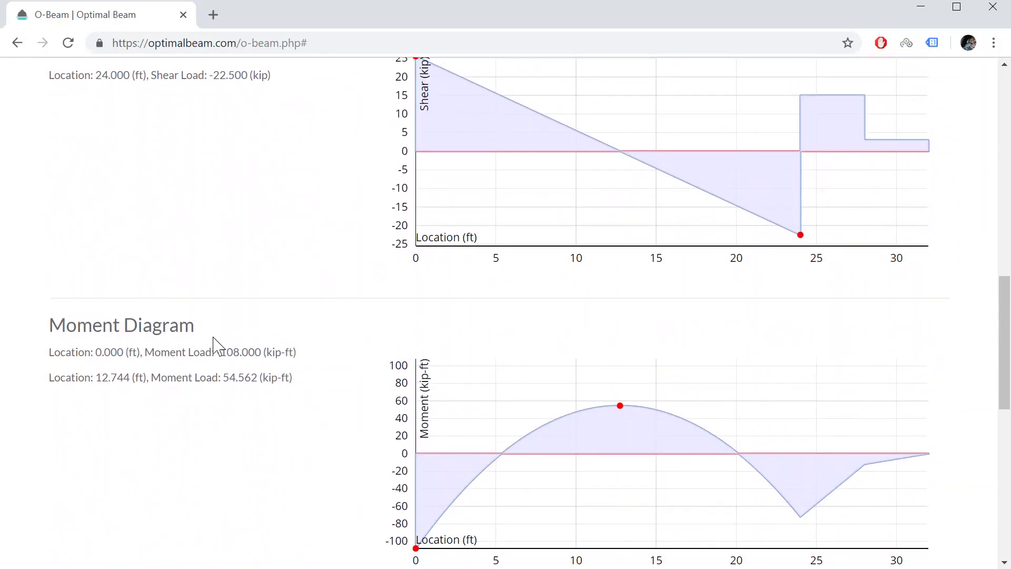
pyautogui.scroll(-3, 419, 495)
pyautogui.scroll(18, 418, 495)
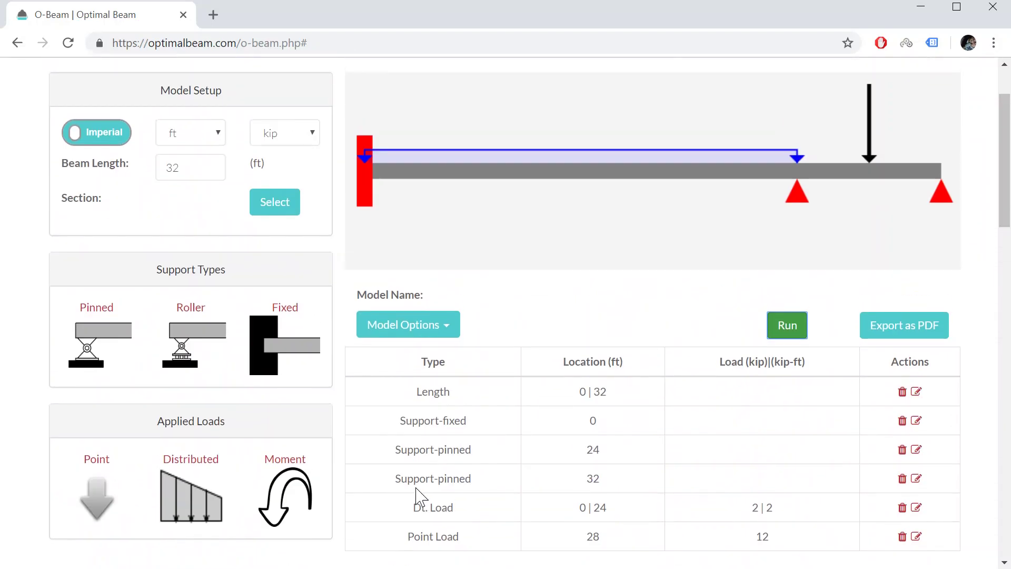
pyautogui.scroll(-1, 419, 495)
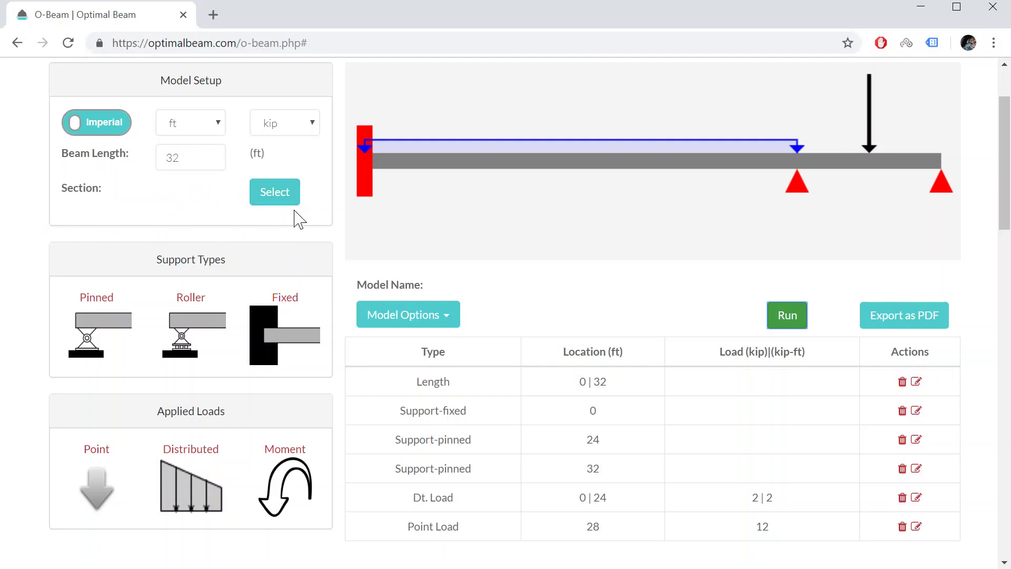
pyautogui.click(263, 201)
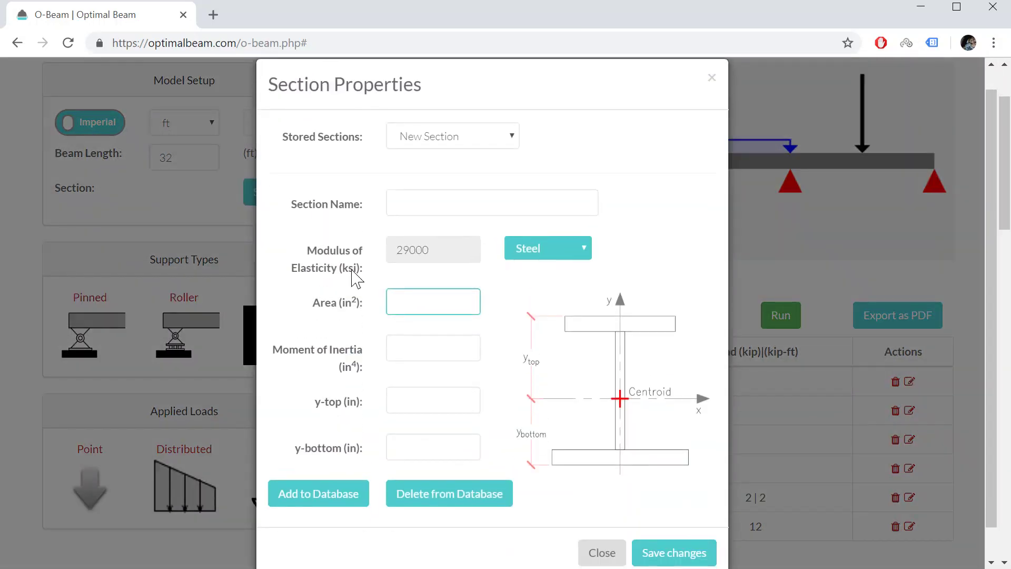
pyautogui.click(22, 268)
pyautogui.scroll(-8, 22, 268)
pyautogui.scroll(-12, 22, 268)
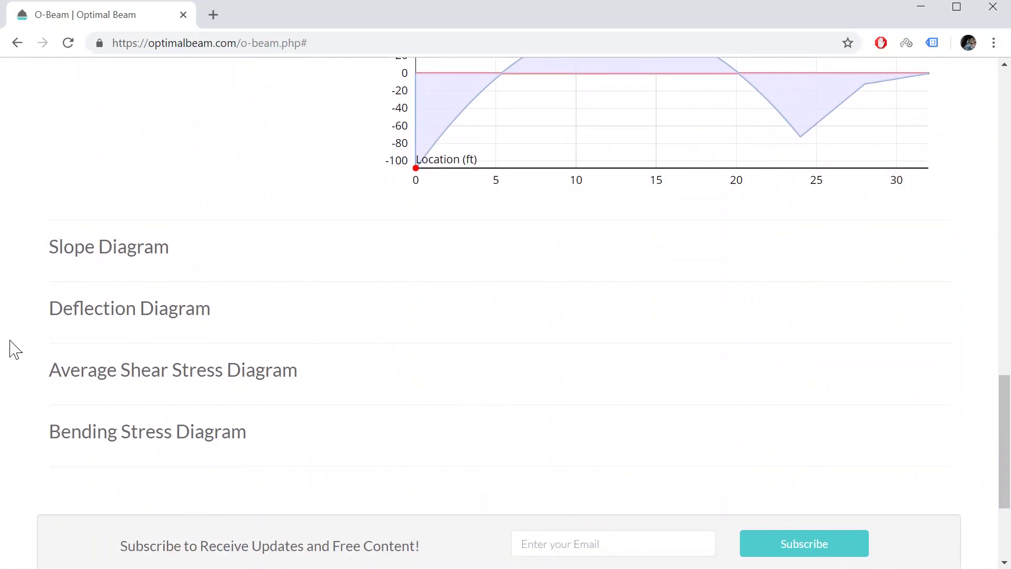
pyautogui.scroll(15, 15, 349)
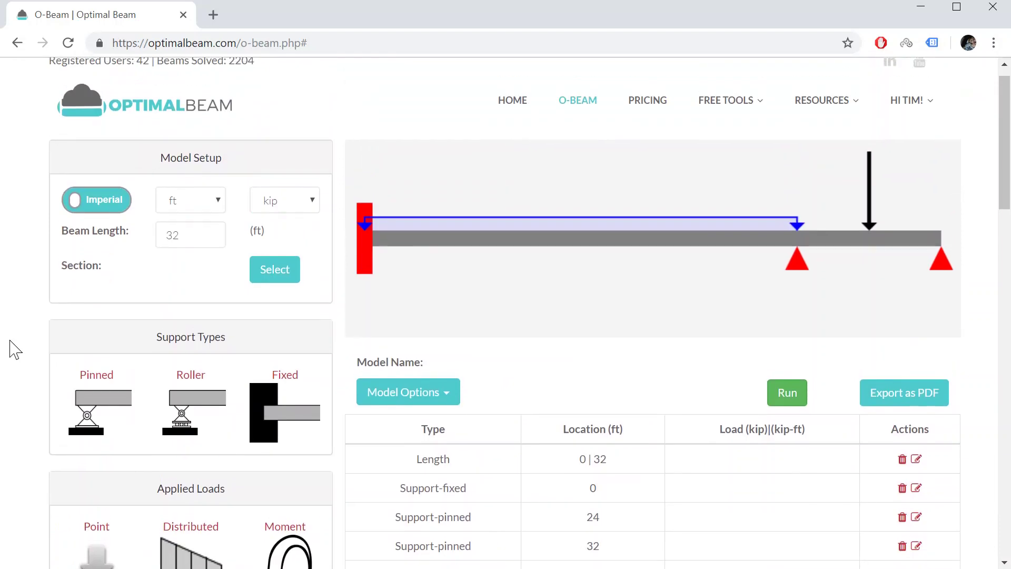
pyautogui.scroll(-1, 15, 349)
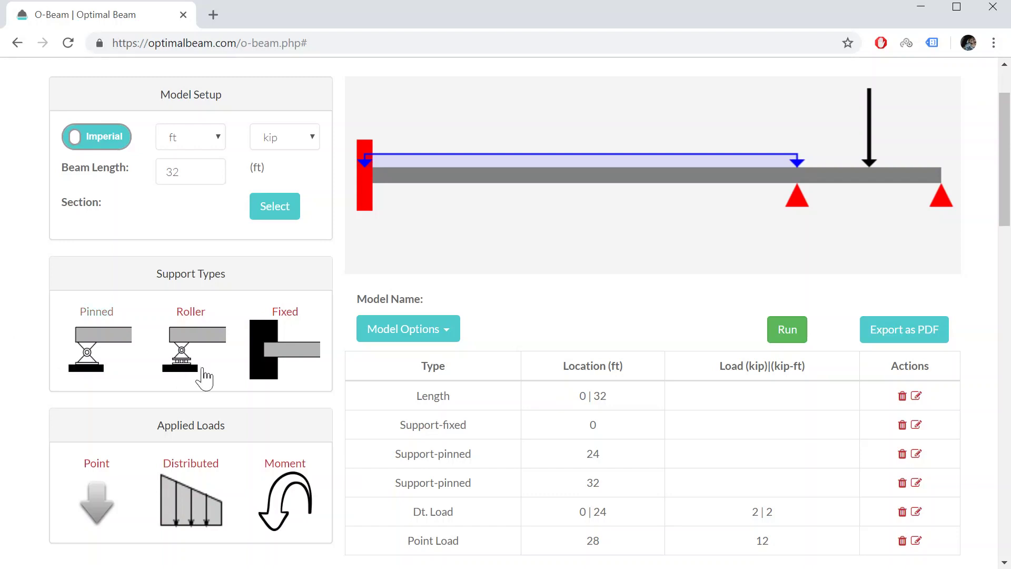
pyautogui.click(425, 331)
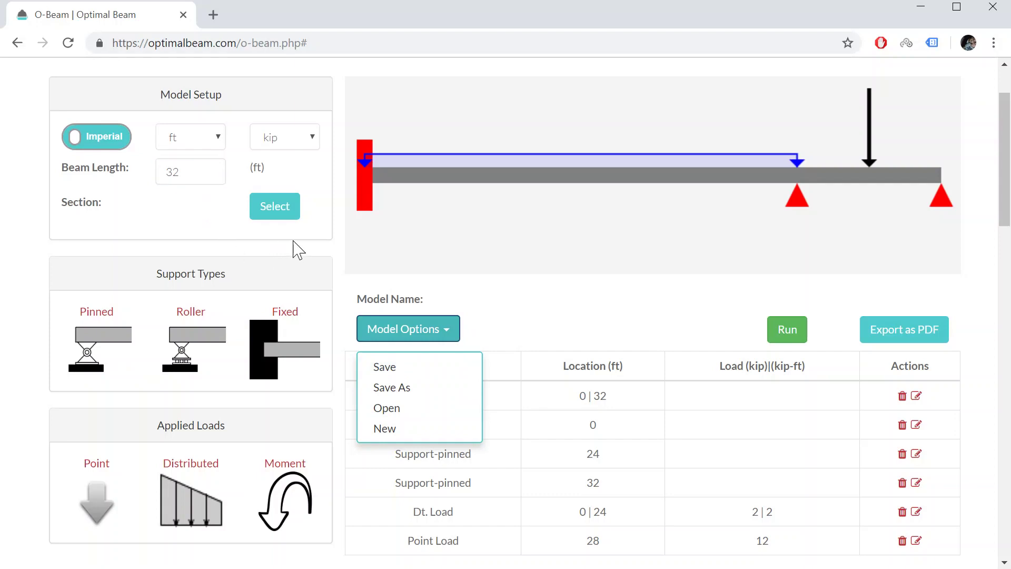
pyautogui.click(351, 304)
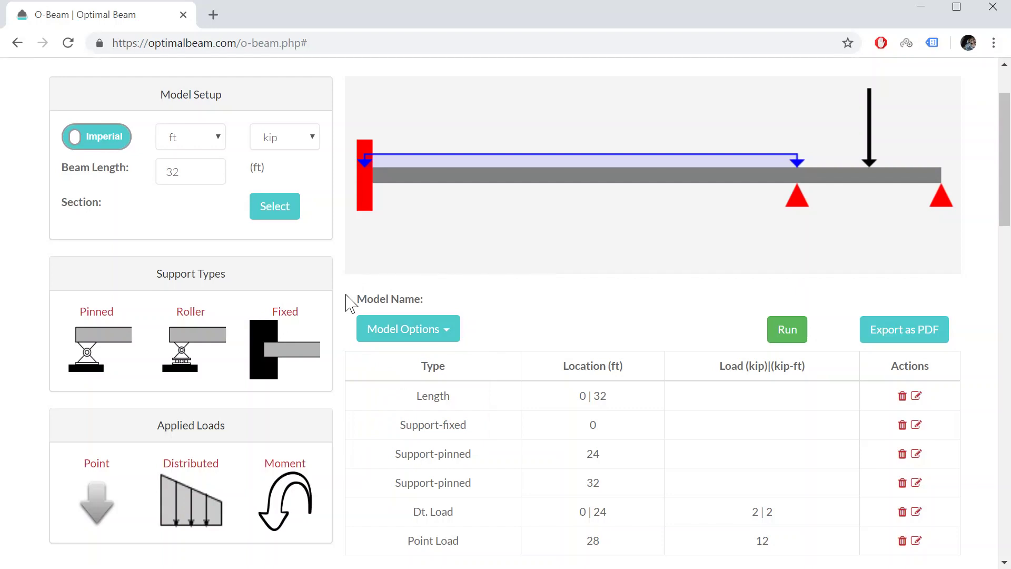